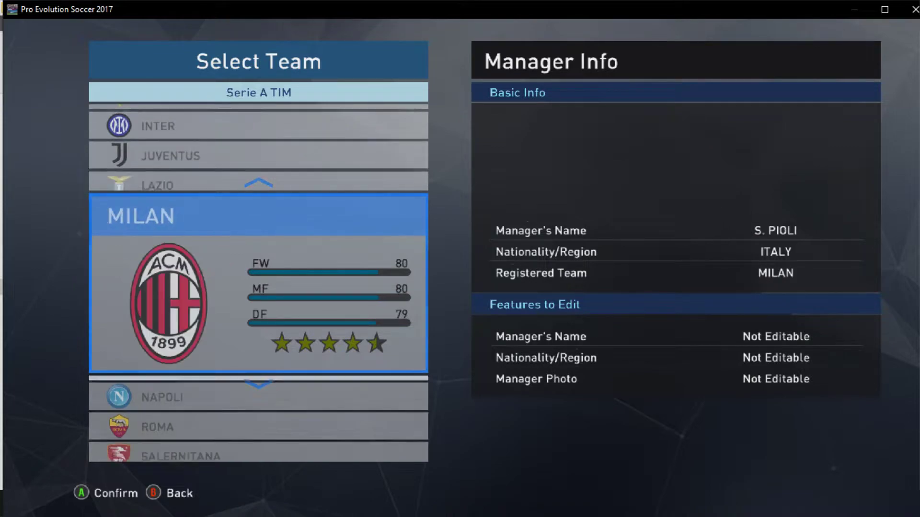
# Step through the remaining Serie A TIM teams down to VENEZIA, then back out to the leagues
pyautogui.press('Down')
pyautogui.press('Down')
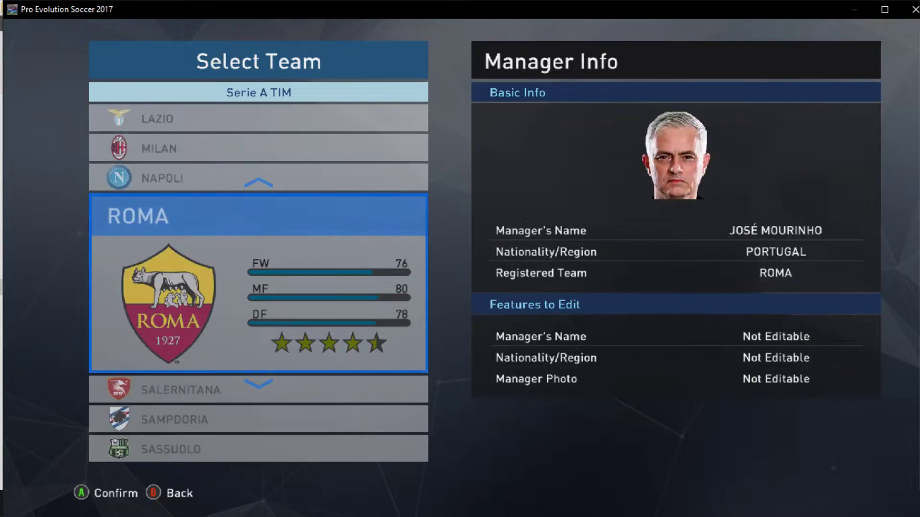
pyautogui.press('Down')
pyautogui.press('Down')
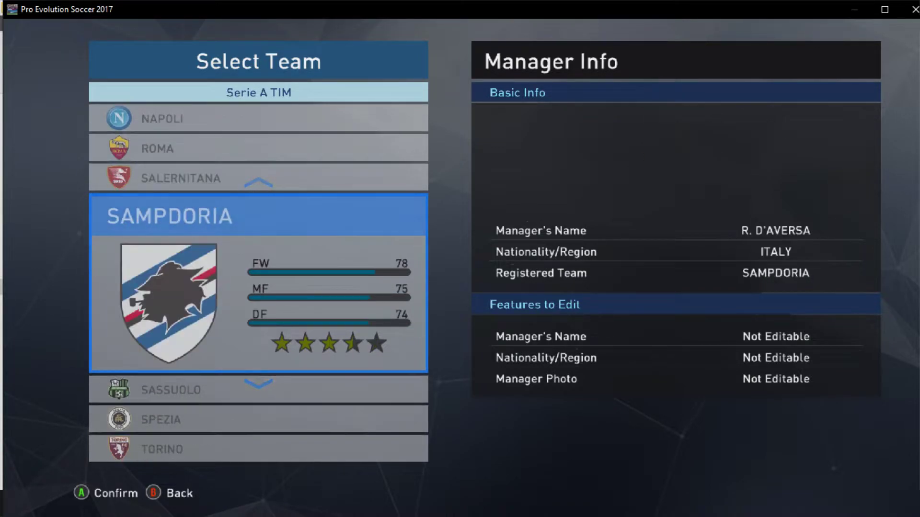
pyautogui.press('Down')
pyautogui.press('Down')
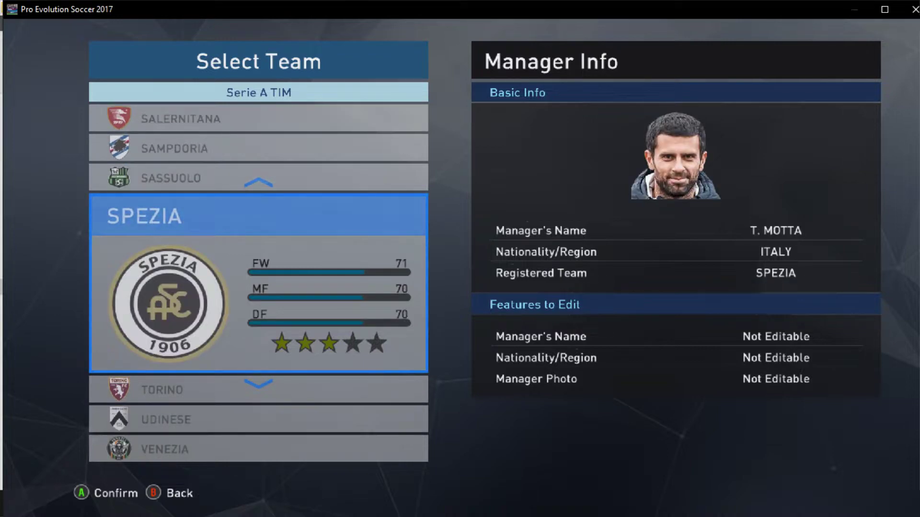
pyautogui.press('Down')
pyautogui.press('Down')
pyautogui.press('Down')
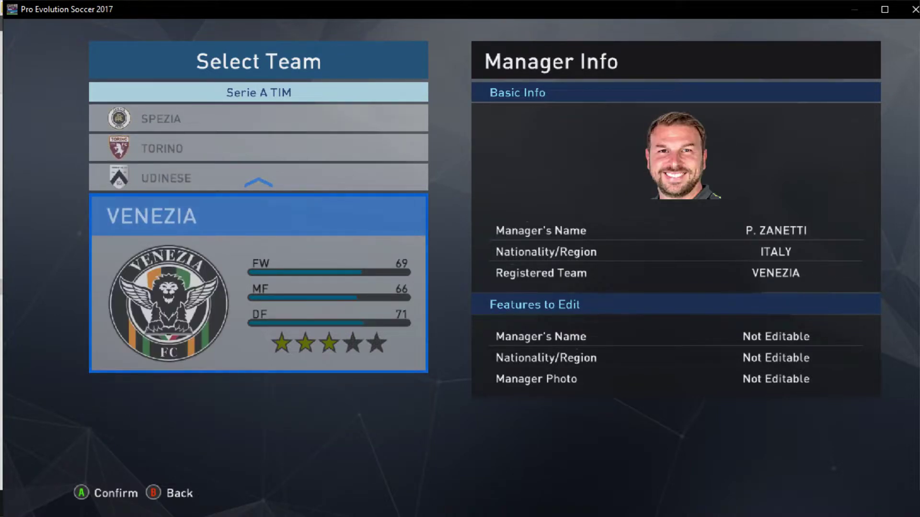
pyautogui.press('Escape')
pyautogui.press('Down')
pyautogui.press('Down')
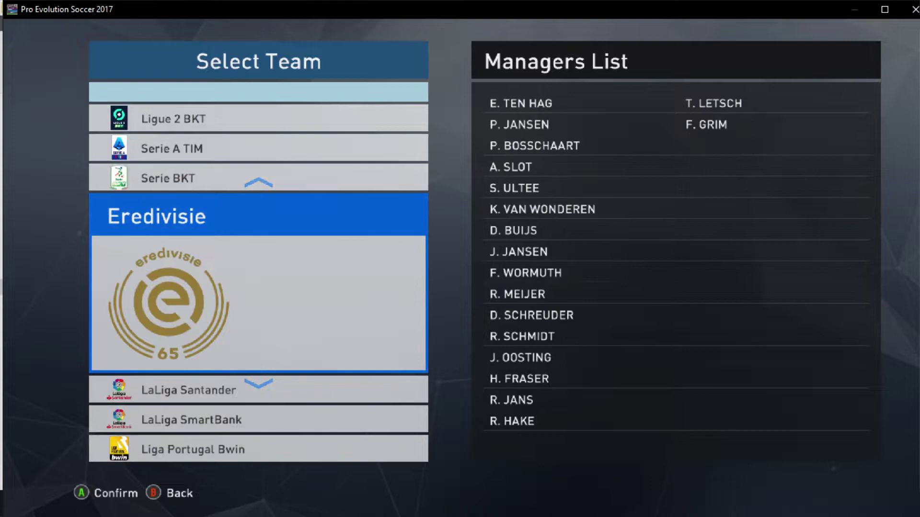
# Browse the LaLiga Santander managers from BARCELONA past REAL SOCIEDAD, then return to the leagues
pyautogui.press('Down')
pyautogui.press('Return')
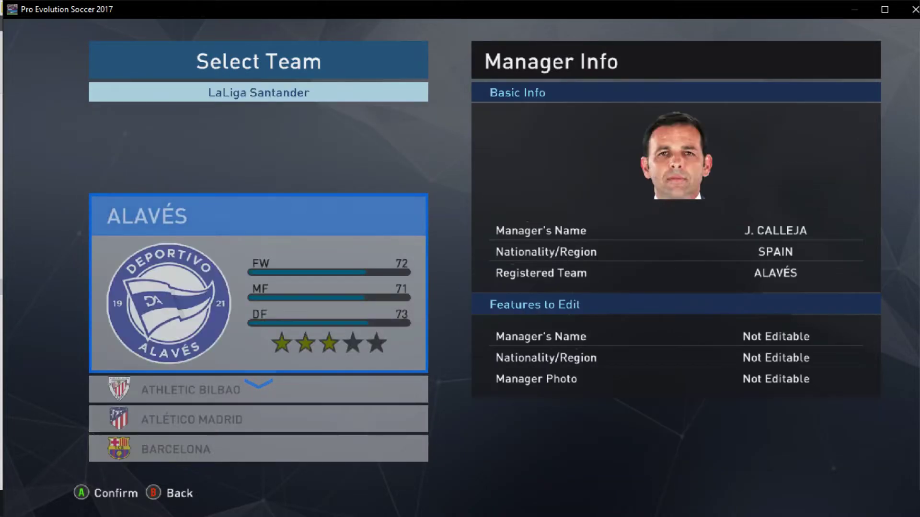
pyautogui.press('Down')
pyautogui.press('Down')
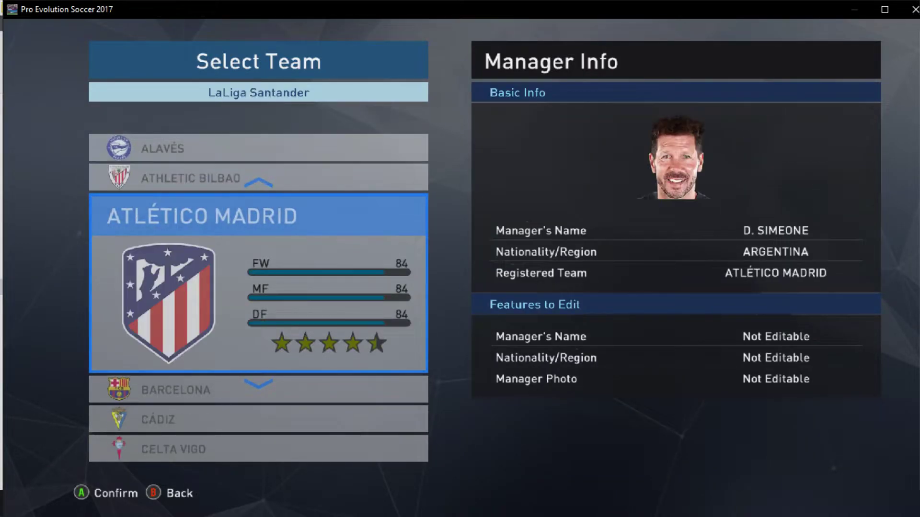
pyautogui.press('Down')
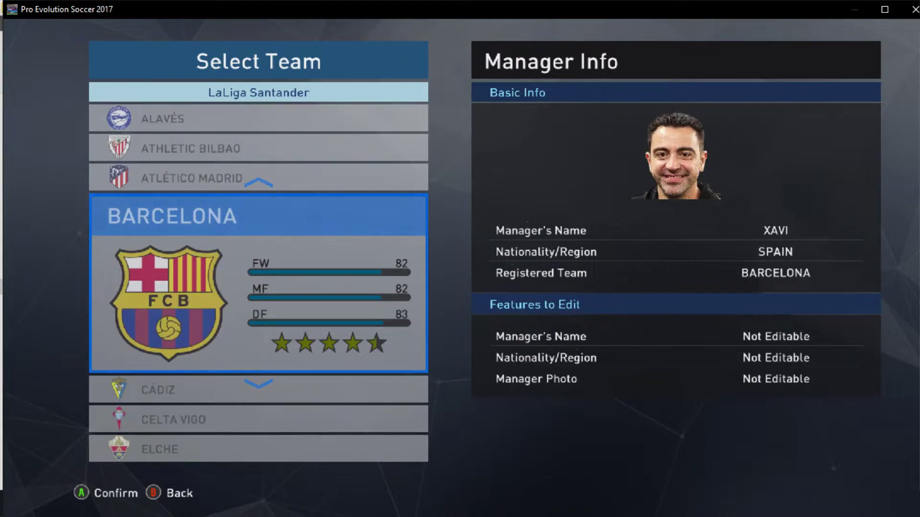
pyautogui.press('Down')
pyautogui.press('Down')
pyautogui.press('Down')
pyautogui.press('Down')
pyautogui.press('Down')
pyautogui.press('Down')
pyautogui.press('Down')
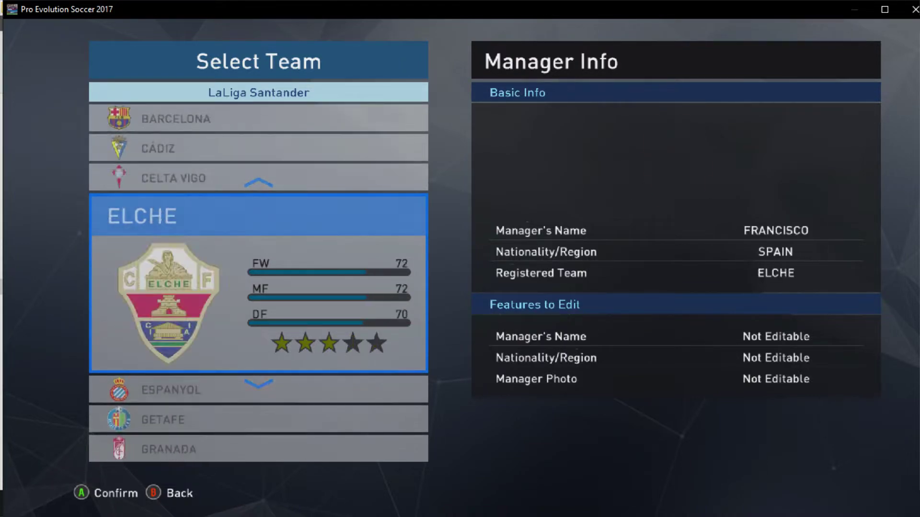
pyautogui.press('Down')
pyautogui.press('Down')
pyautogui.press('Down')
pyautogui.press('Down')
pyautogui.press('Down')
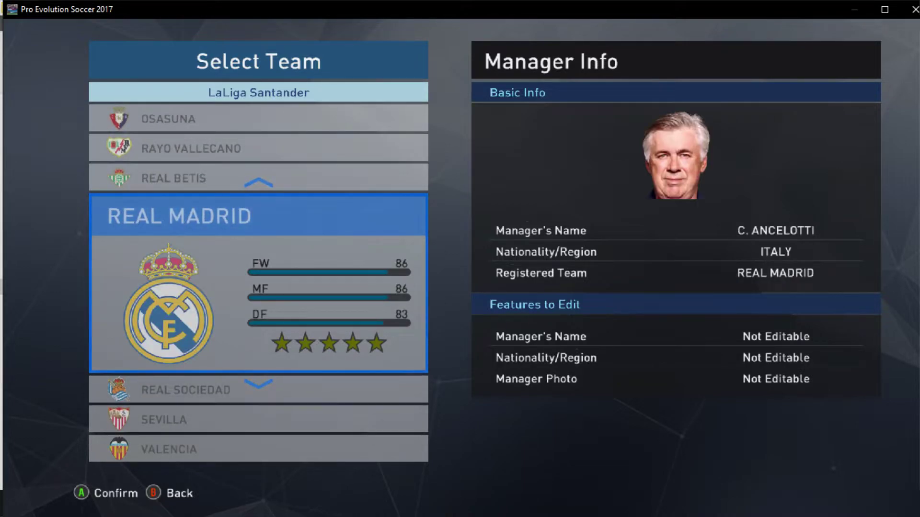
pyautogui.press('Down')
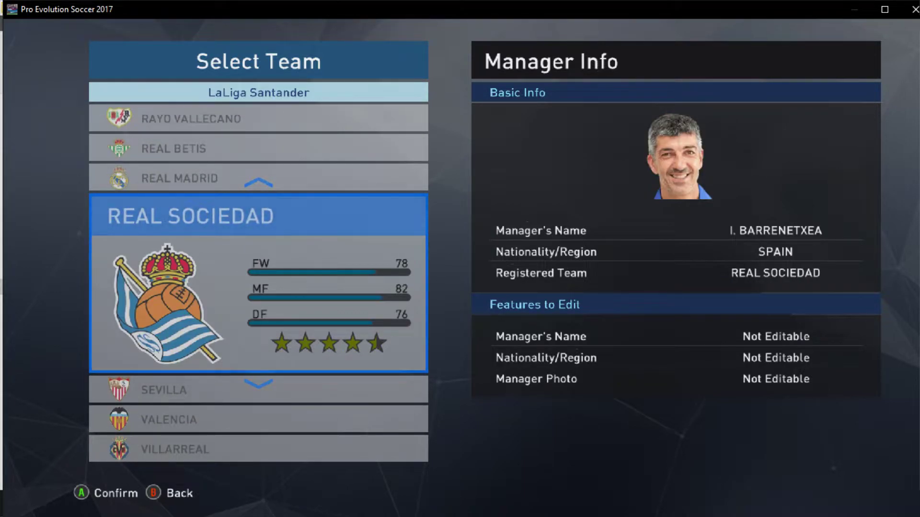
pyautogui.press('Down')
pyautogui.press('Down')
pyautogui.press('Down')
pyautogui.press('Escape')
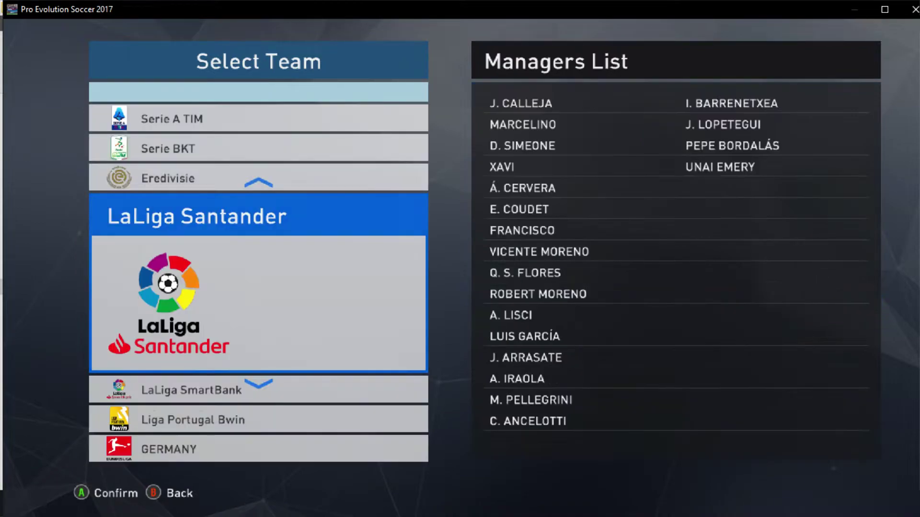
# Browse the GERMANY team managers through BORUSSIA M'GLADBACH, then back out to the Edit Menu
pyautogui.press('Down')
pyautogui.press('Down')
pyautogui.press('Down')
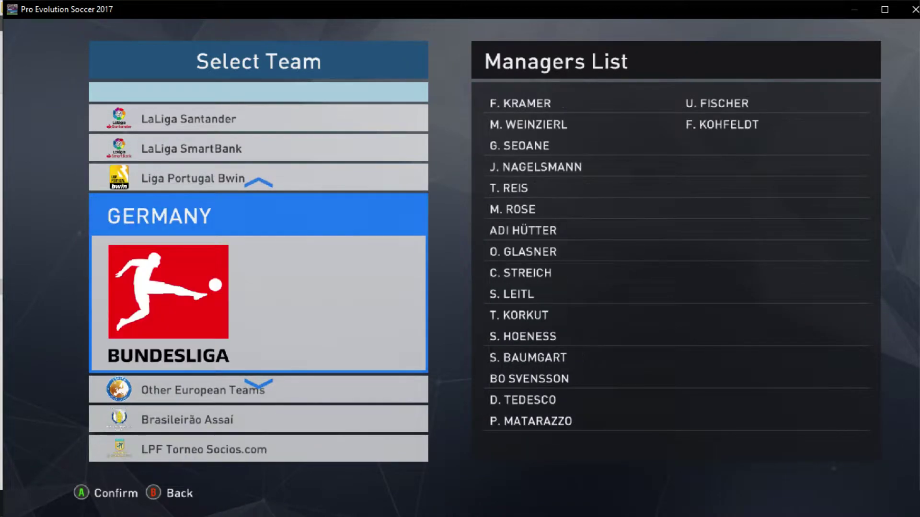
pyautogui.press('Return')
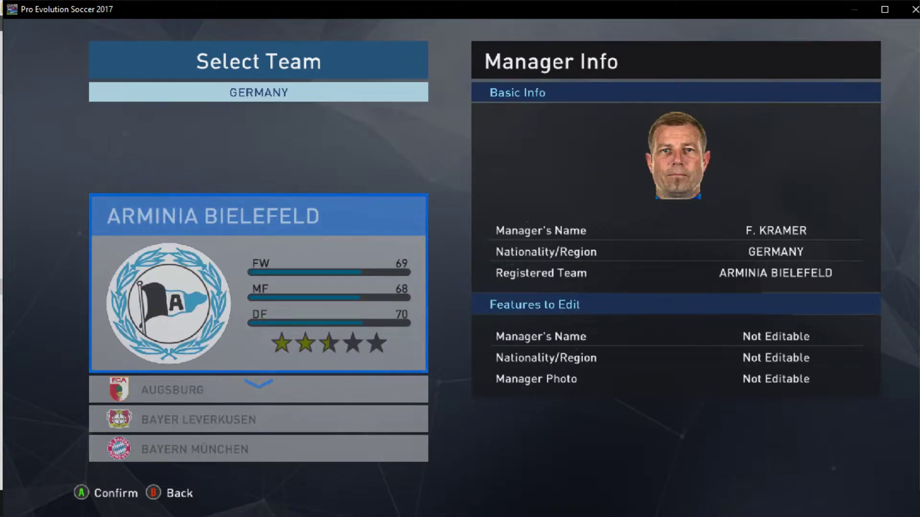
pyautogui.press('Down')
pyautogui.press('Down')
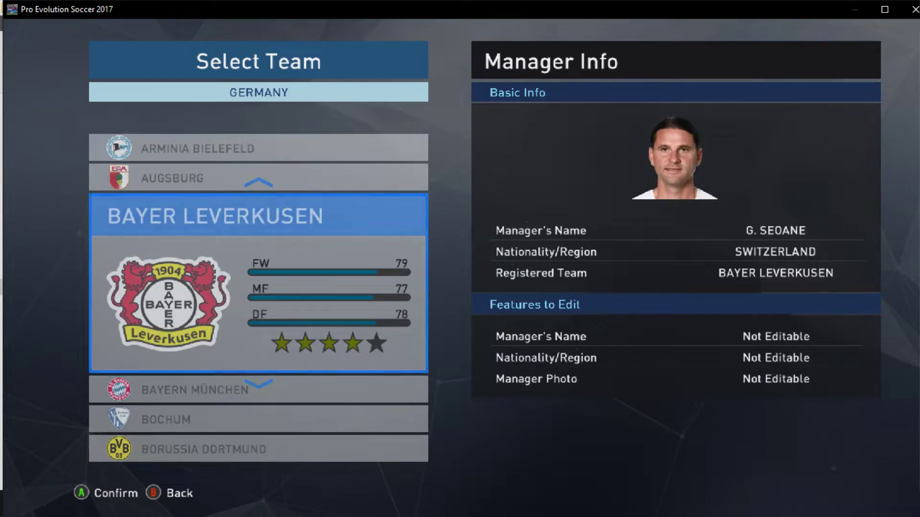
pyautogui.press('Down')
pyautogui.press('Down')
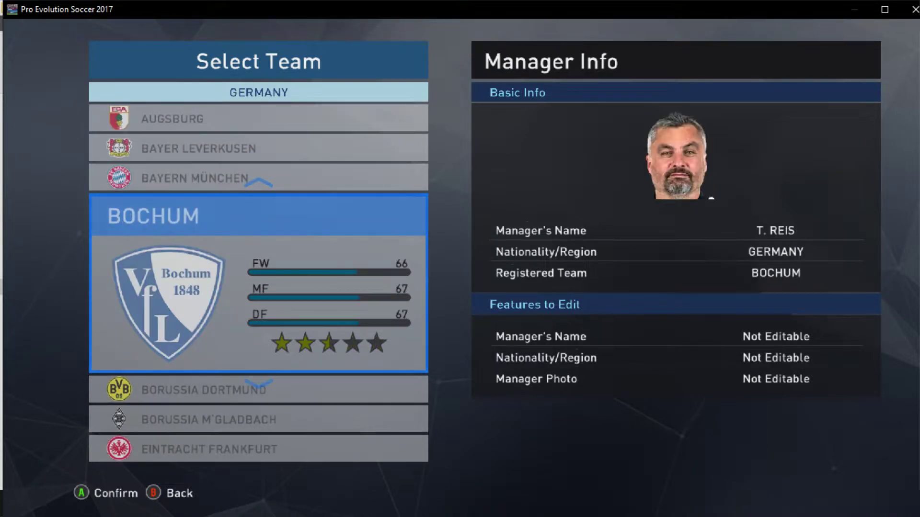
pyautogui.press('Down')
pyautogui.press('Down')
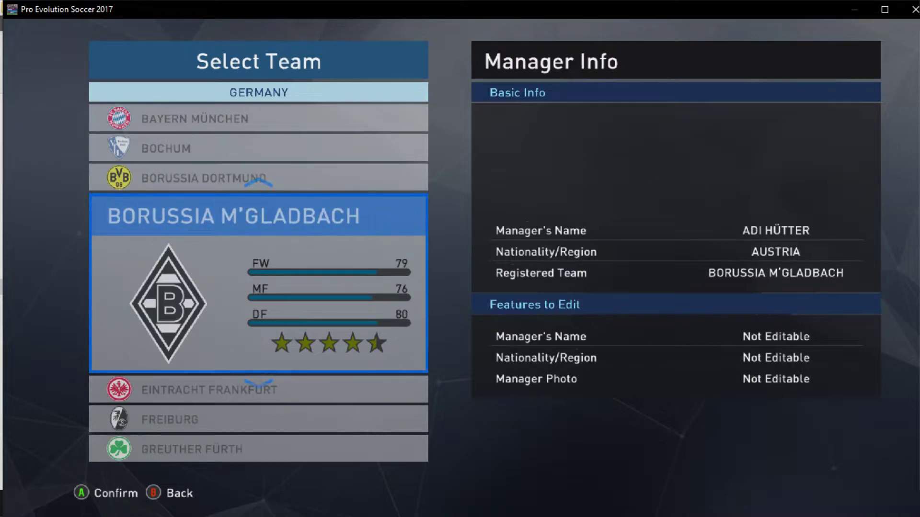
pyautogui.press('Down')
pyautogui.press('Escape')
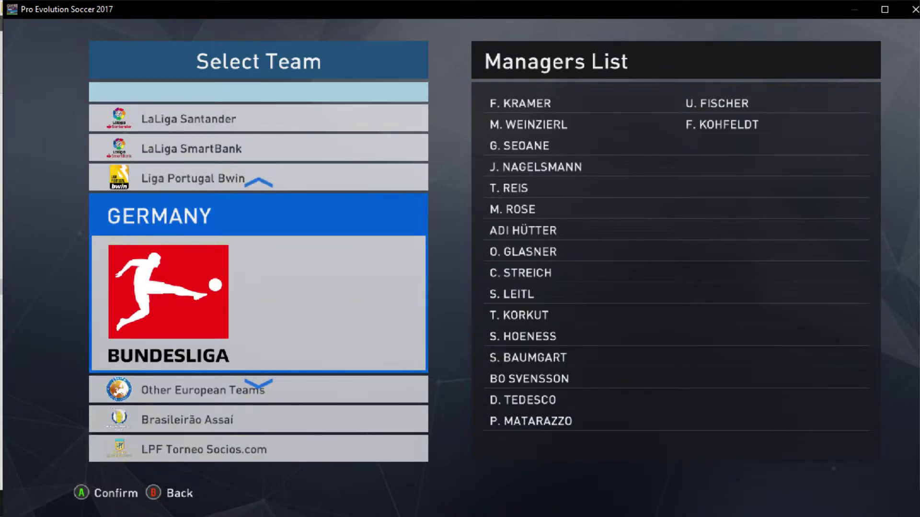
pyautogui.press('Escape')
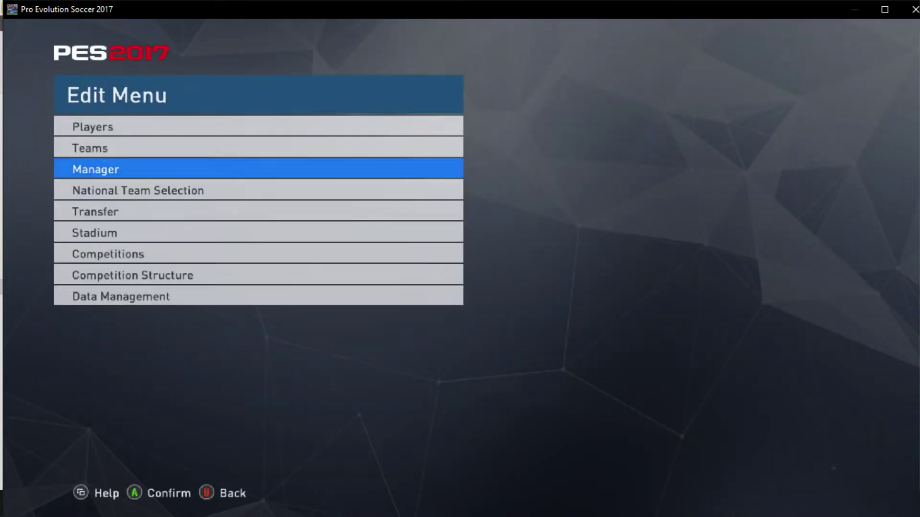
# Answer Yes to 'Finish editing and return to Top Menu?' and quit the game
pyautogui.press('Down')
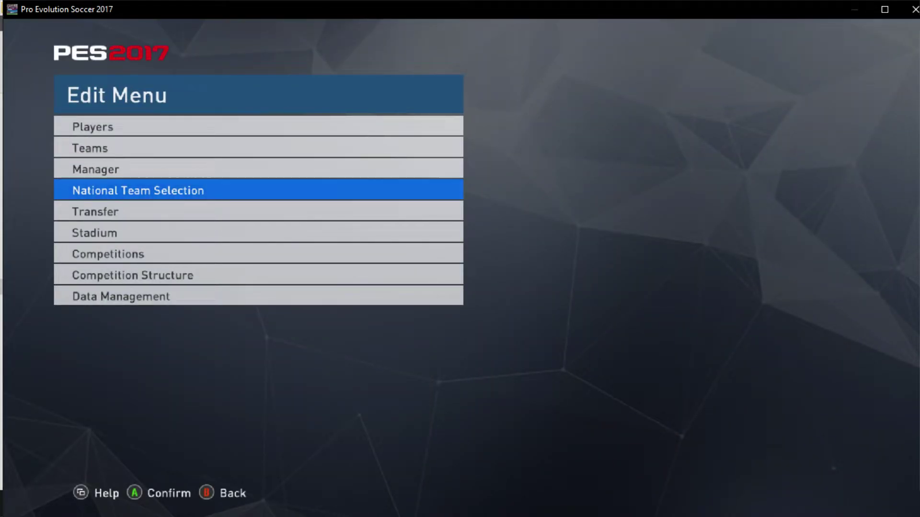
pyautogui.press('Up')
pyautogui.press('Up')
pyautogui.press('Escape')
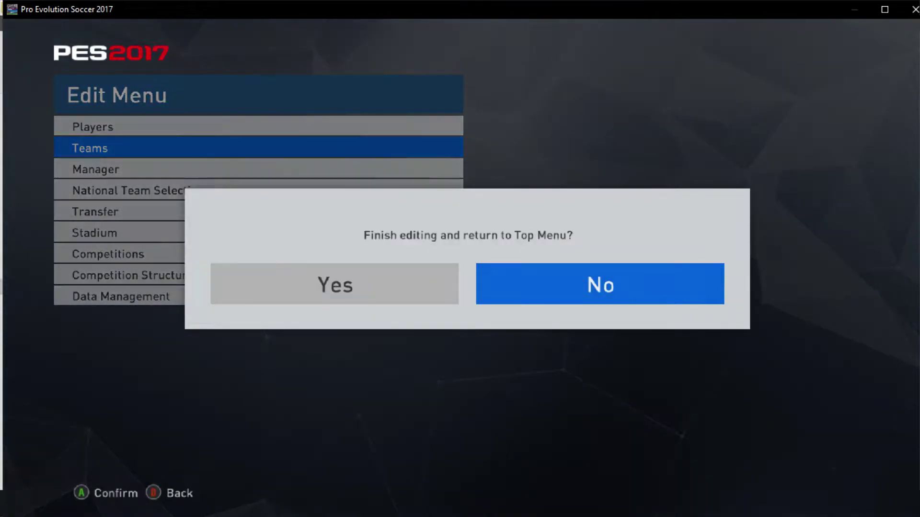
pyautogui.press('Left')
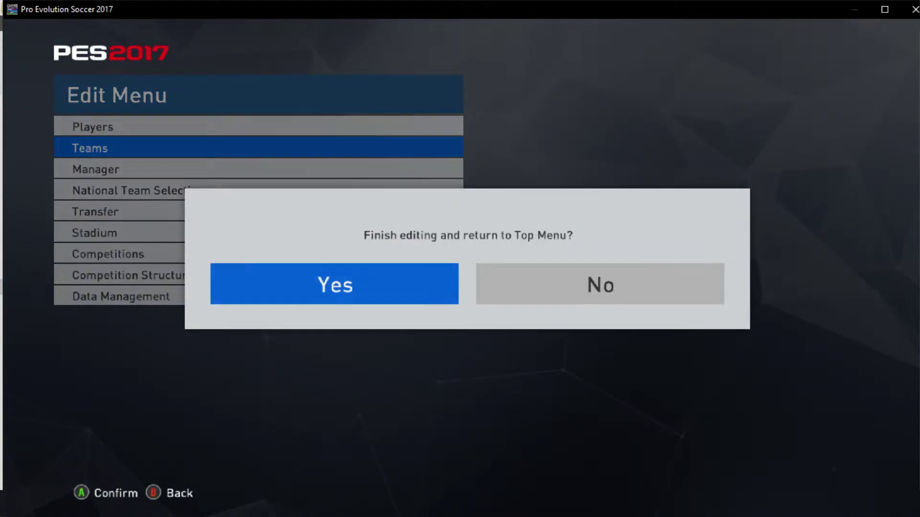
pyautogui.press('Return')
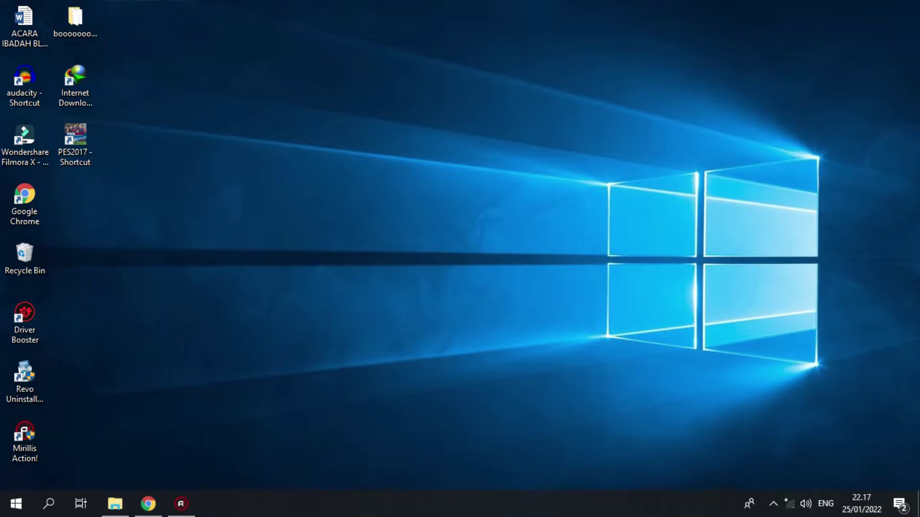
# Open the PES2017 shortcut's file location and select the download folder
pyautogui.rightClick(75, 140)
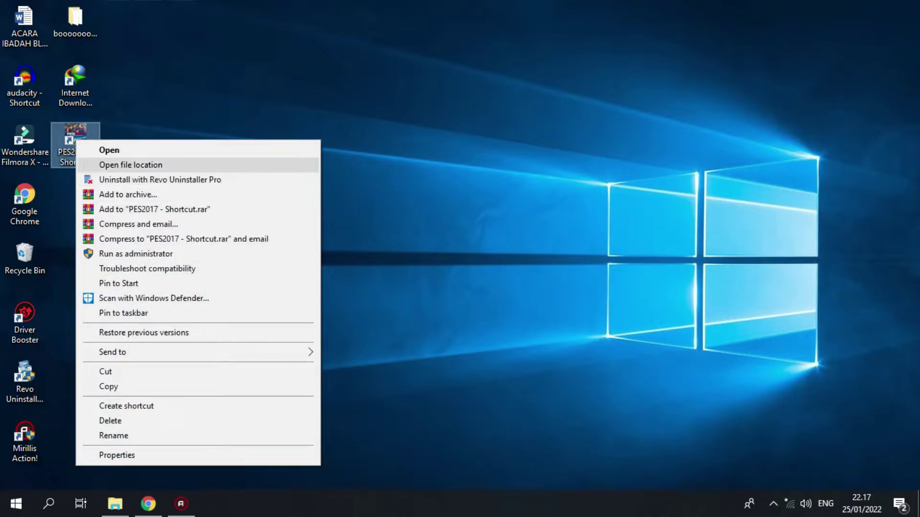
pyautogui.click(130, 165)
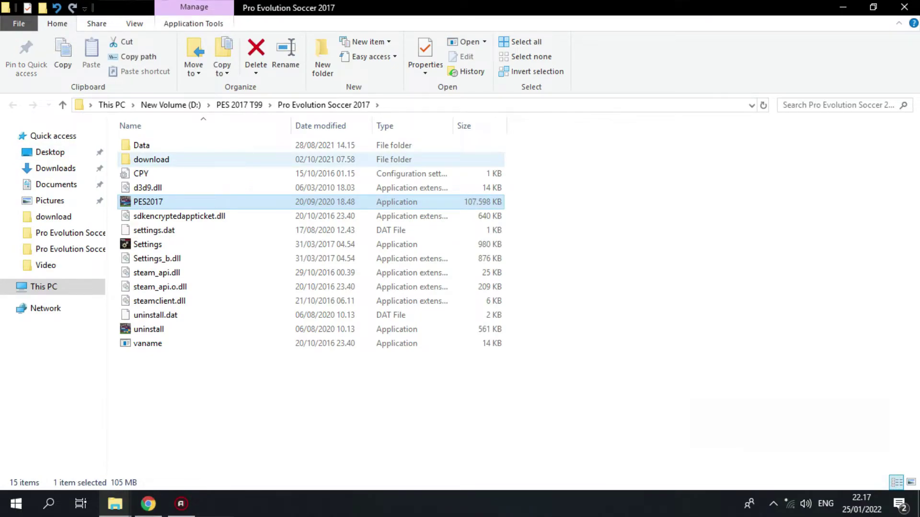
pyautogui.press('Return')
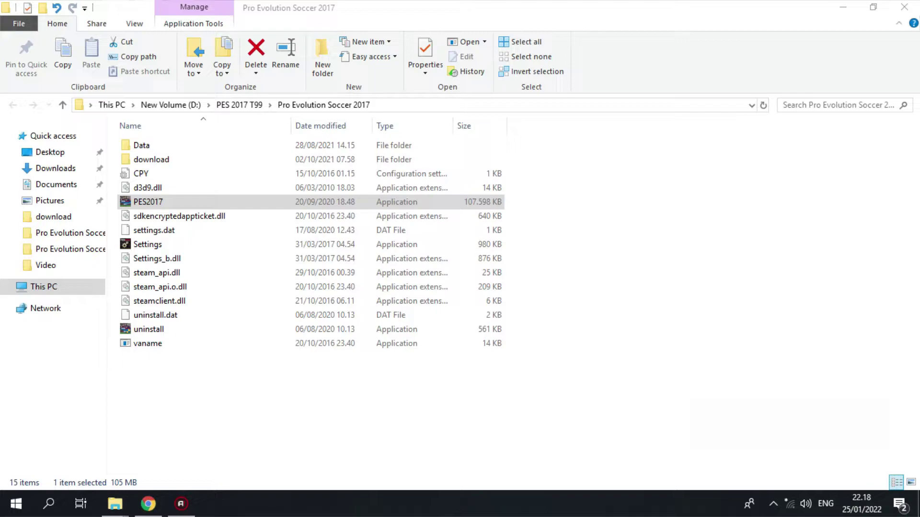
pyautogui.click(151, 159)
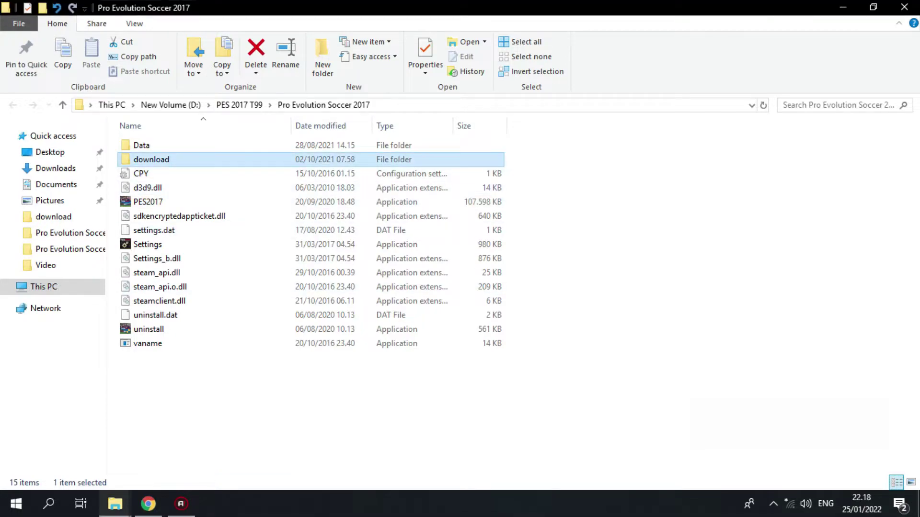
# Open the download folder and run 'Uninstall t99 patch', allowing it through UAC
pyautogui.rightClick(175, 159)
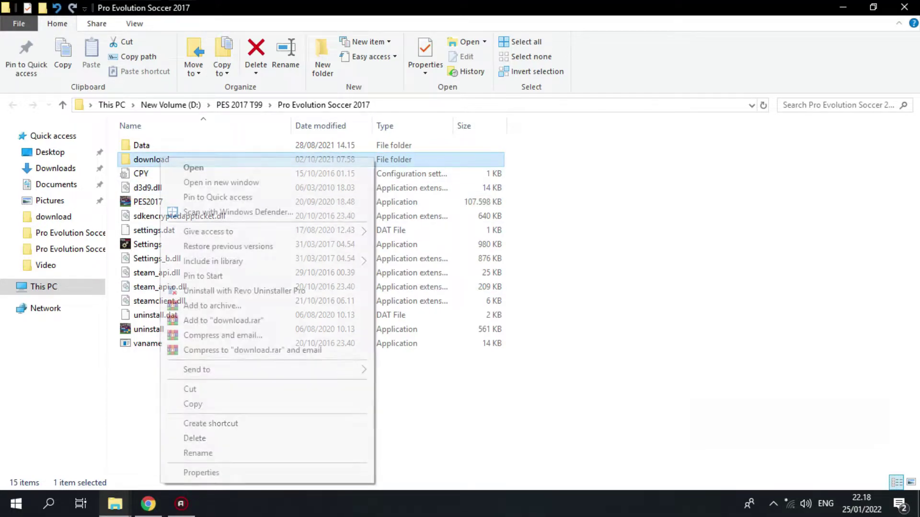
pyautogui.click(193, 167)
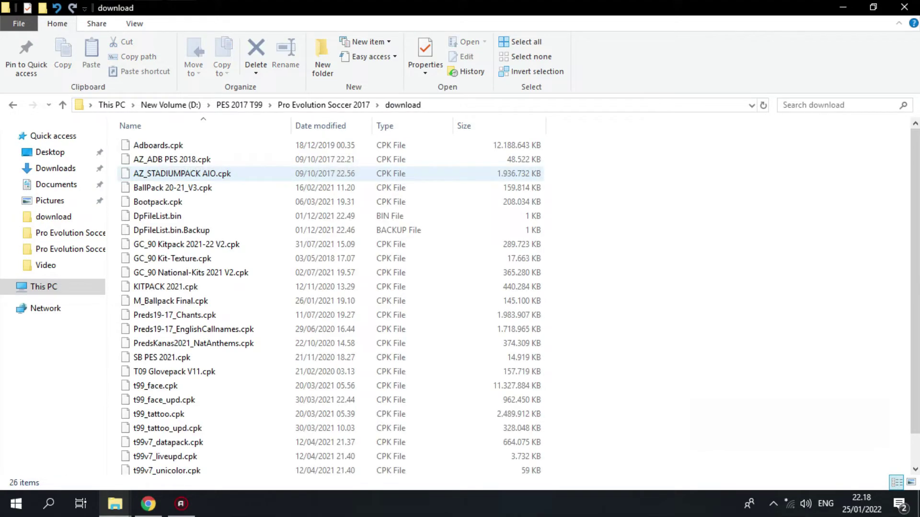
pyautogui.scroll(-1, 184, 174)
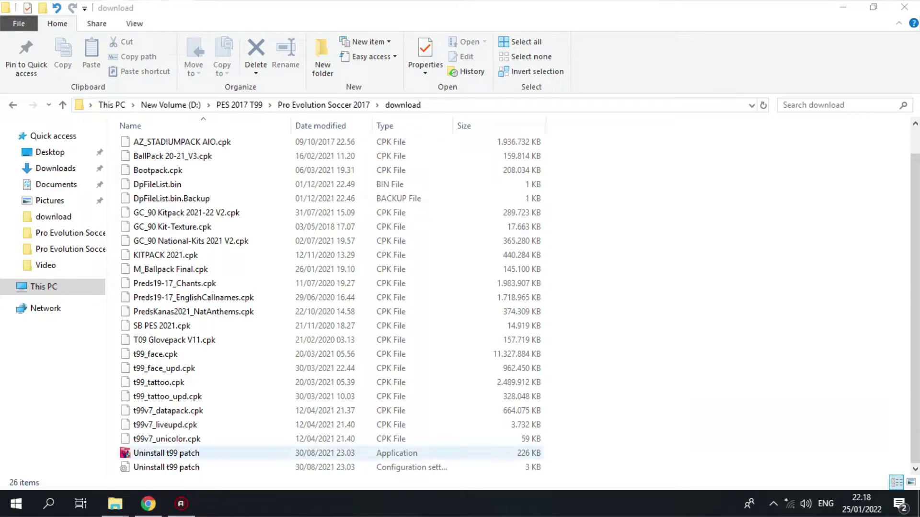
pyautogui.click(166, 453)
pyautogui.rightClick(153, 452)
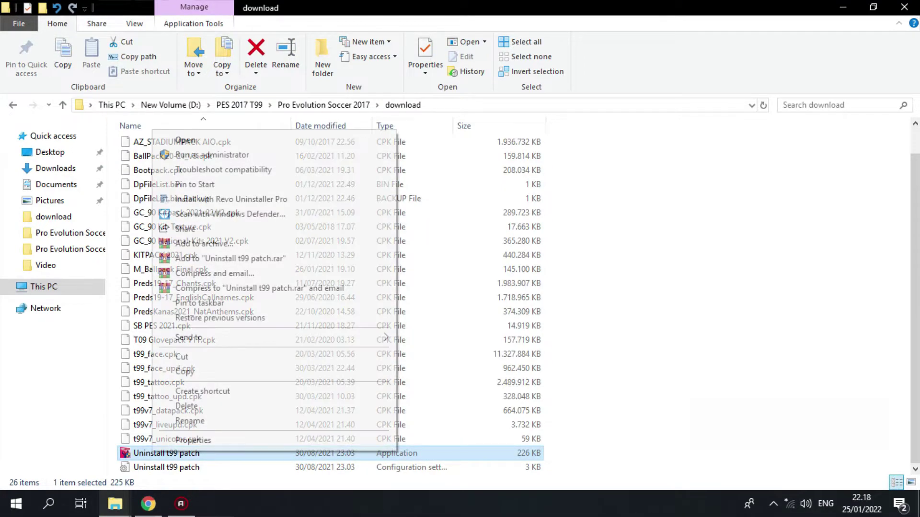
pyautogui.click(185, 140)
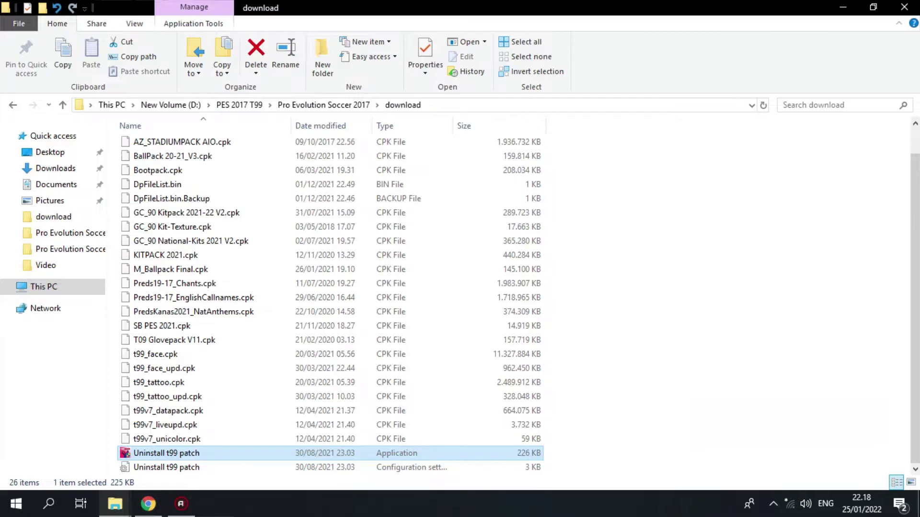
pyautogui.click(391, 347)
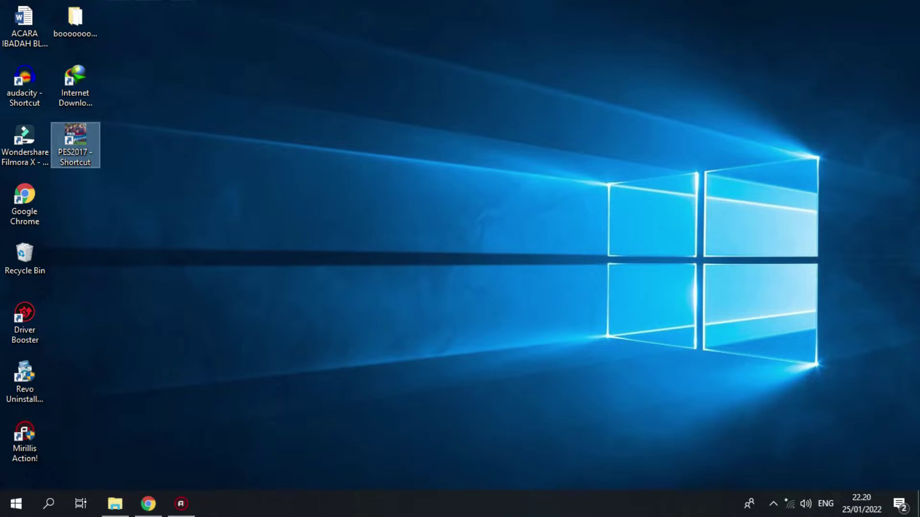
# Bring back the Programs folder and select the [PES2017] t99 patch v.8.0 archive
pyautogui.click(115, 503)
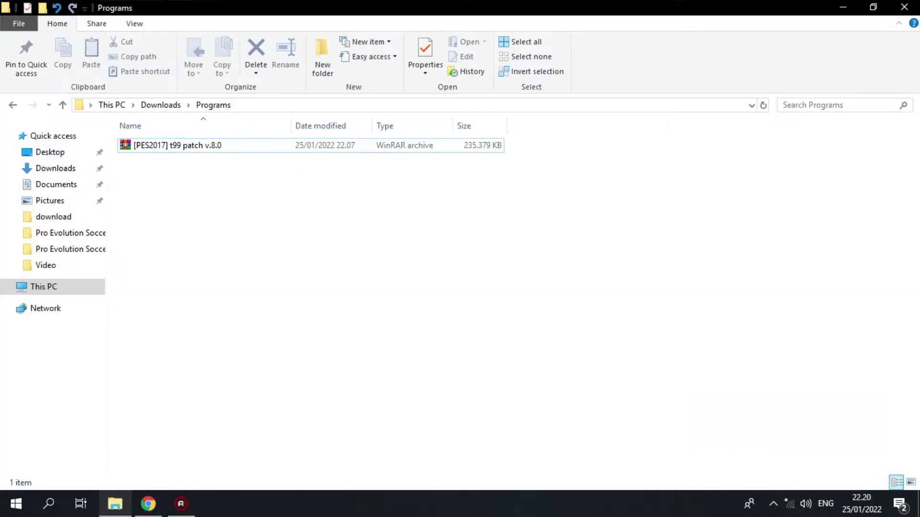
pyautogui.click(177, 145)
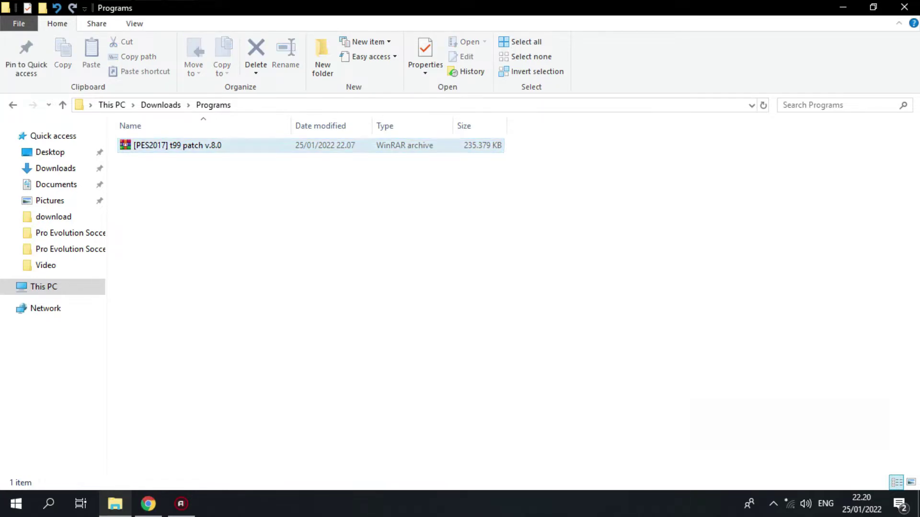
pyautogui.press('Return')
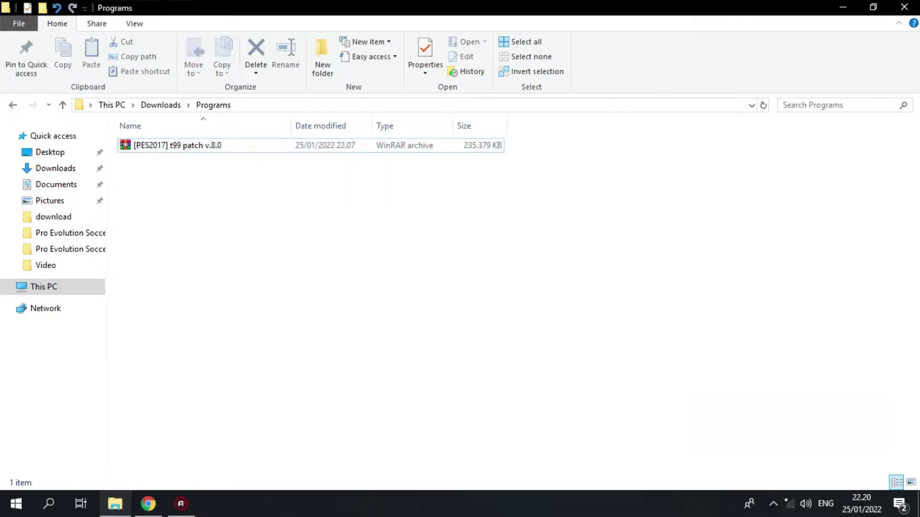
# Extract the archive here, entering the archive password when prompted
pyautogui.rightClick(134, 145)
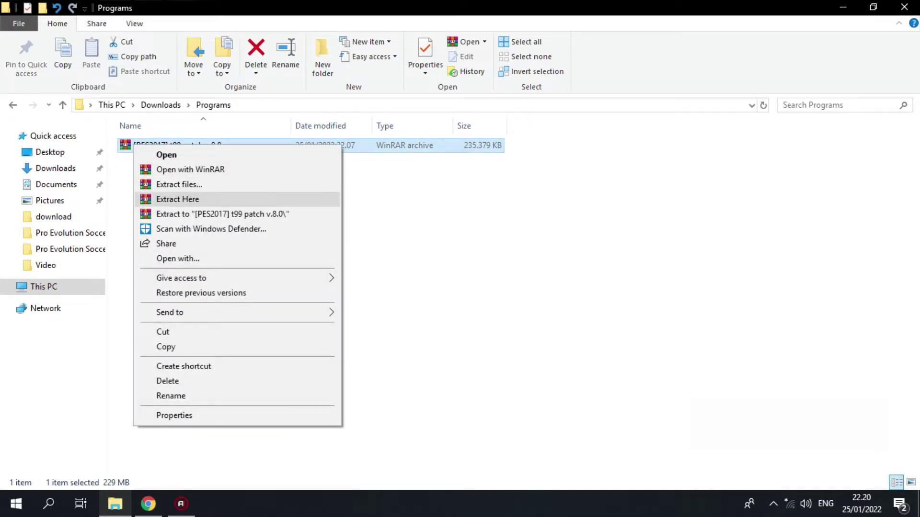
pyautogui.click(177, 199)
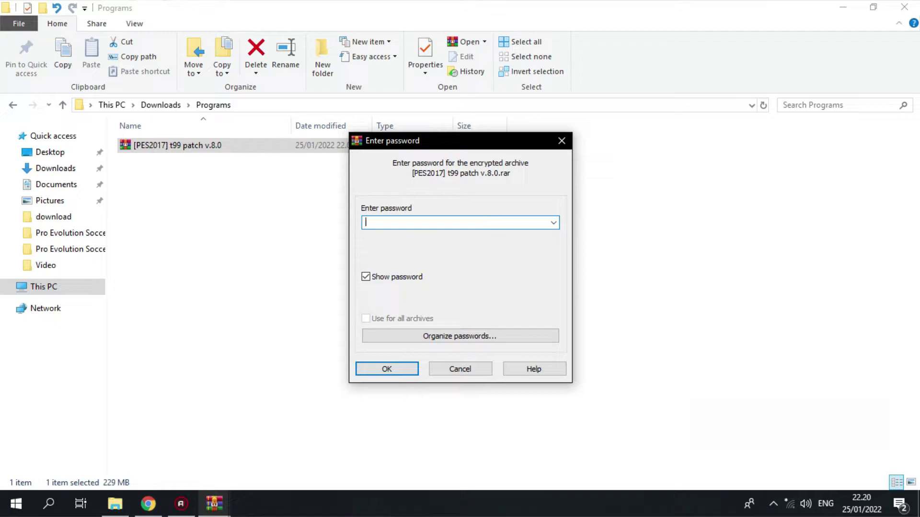
pyautogui.write('www,tauvitauvic99')
pyautogui.press('BackSpace')
pyautogui.press('BackSpace')
pyautogui.press('BackSpace')
pyautogui.press('BackSpace')
pyautogui.press('BackSpace')
pyautogui.press('BackSpace')
pyautogui.press('BackSpace')
pyautogui.press('BackSpace')
pyautogui.press('BackSpace')
pyautogui.press('BackSpace')
pyautogui.press('BackSpace')
pyautogui.press('BackSpace')
pyautogui.press('BackSpace')
pyautogui.press('BackSpace')
pyautogui.write('.')
pyautogui.hotkey('ctrl', 'v')
pyautogui.write('.com')
pyautogui.press('Return')
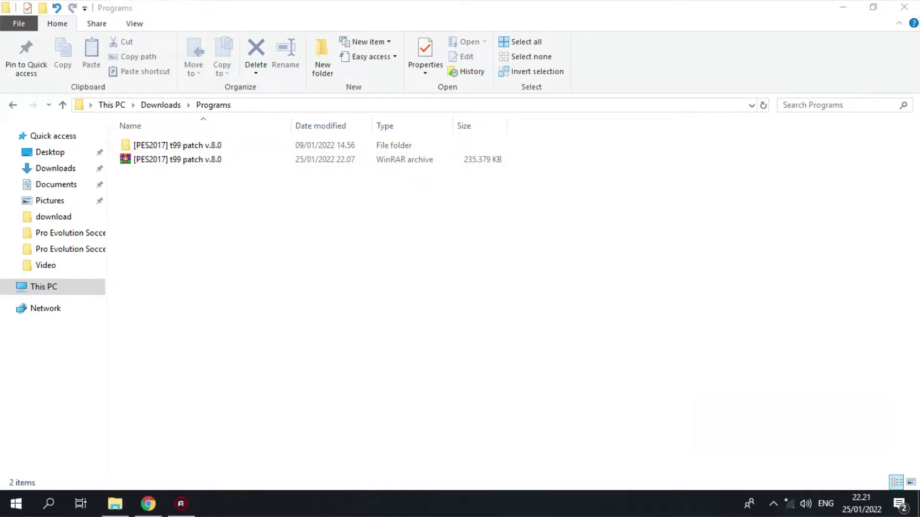
# Open the extracted t99 patch v.8.0 folder and launch its Setup application
pyautogui.click(178, 145)
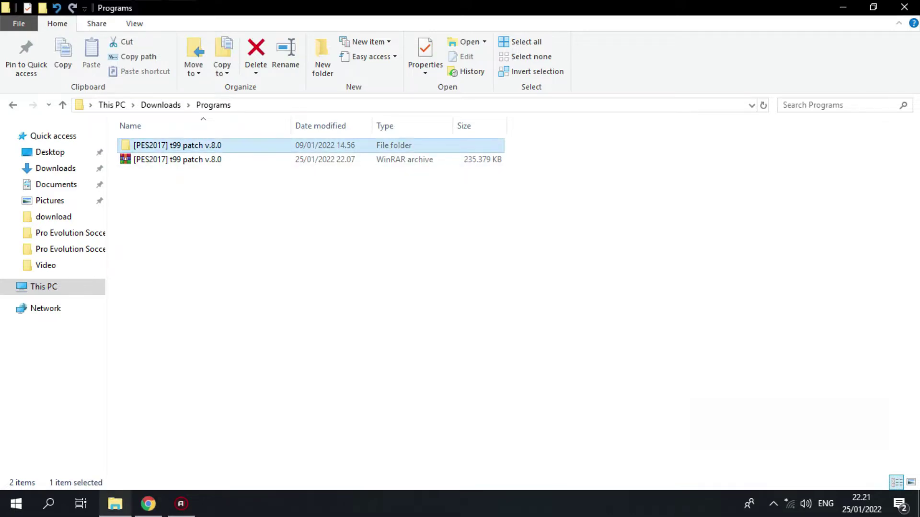
pyautogui.rightClick(146, 145)
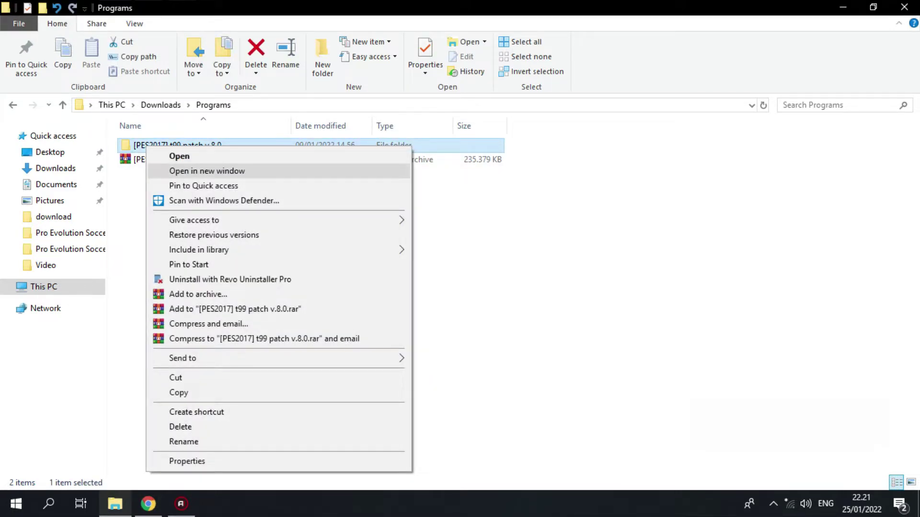
pyautogui.click(182, 156)
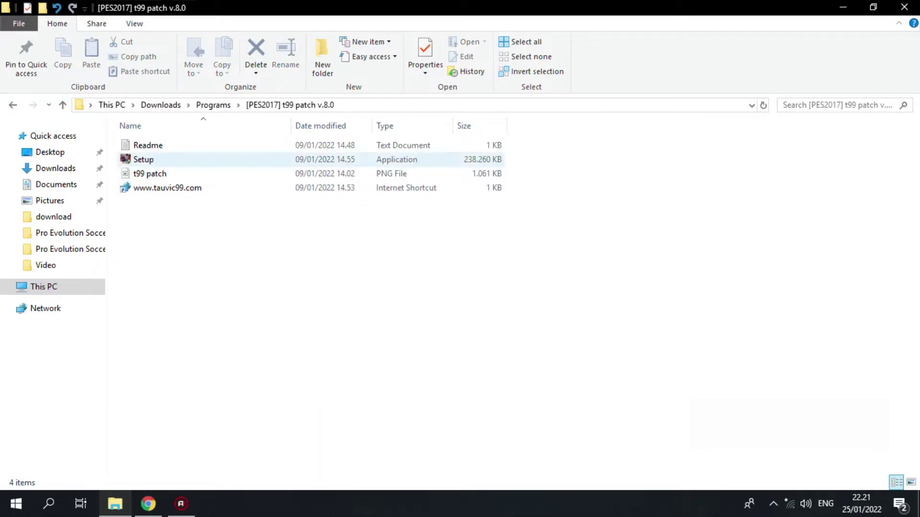
pyautogui.click(144, 159)
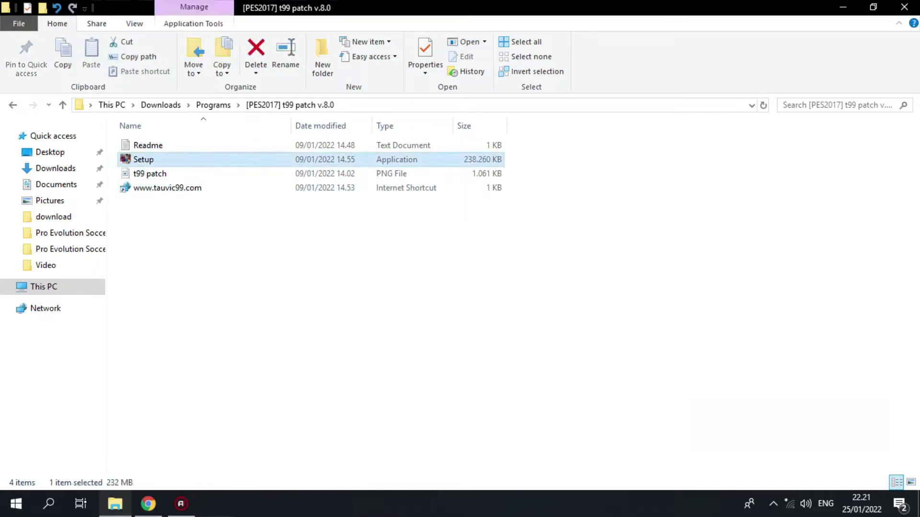
pyautogui.rightClick(136, 159)
pyautogui.click(165, 168)
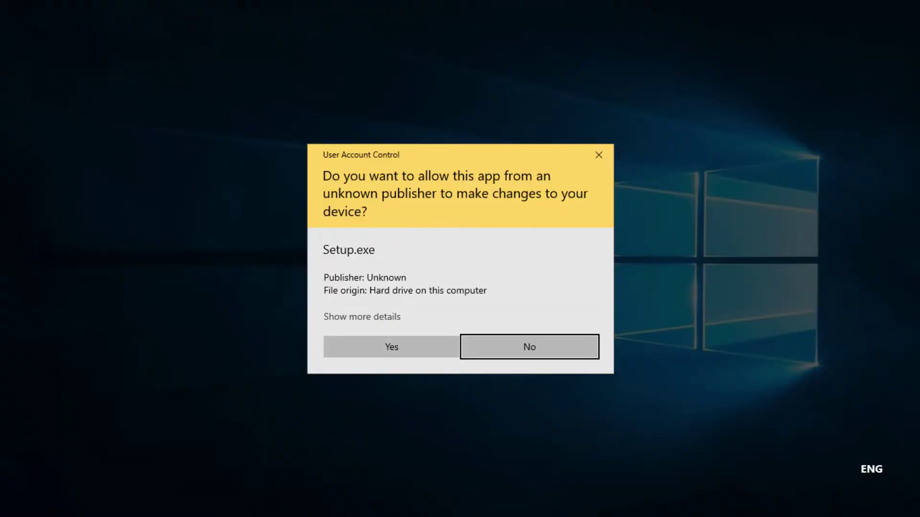
# Allow Setup through UAC, pass the welcome page and enter the installation password
pyautogui.click(390, 347)
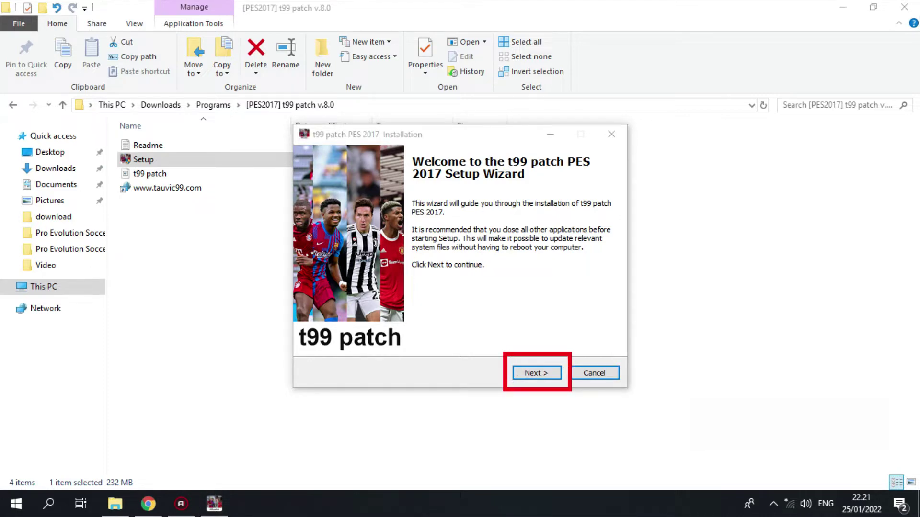
pyautogui.click(537, 373)
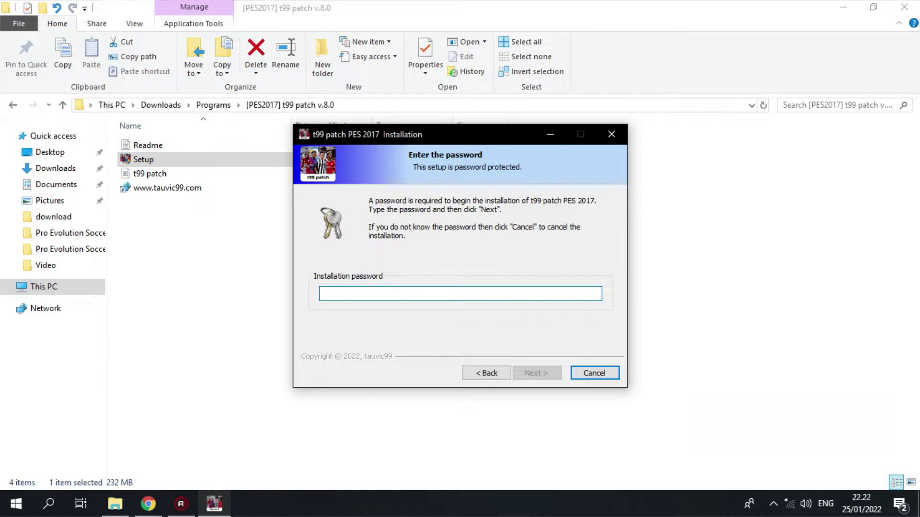
pyautogui.write('www.tauvic99.com')
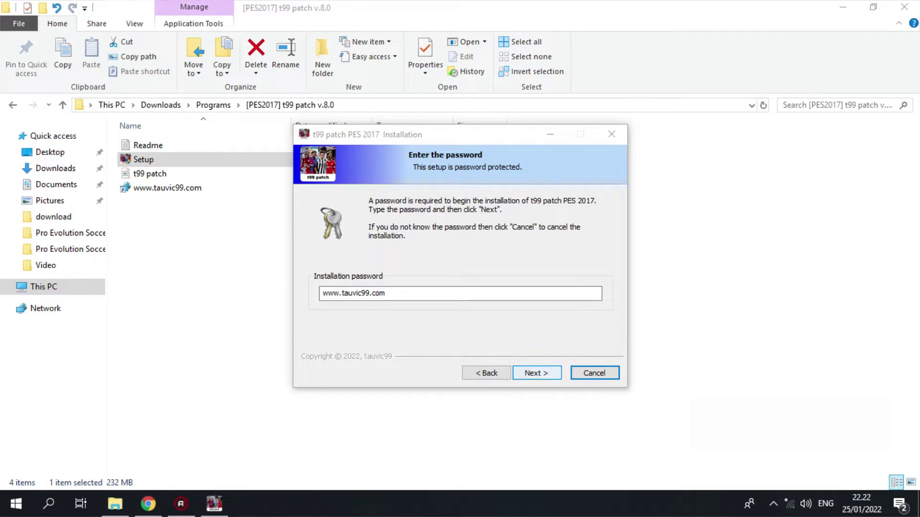
pyautogui.press('Return')
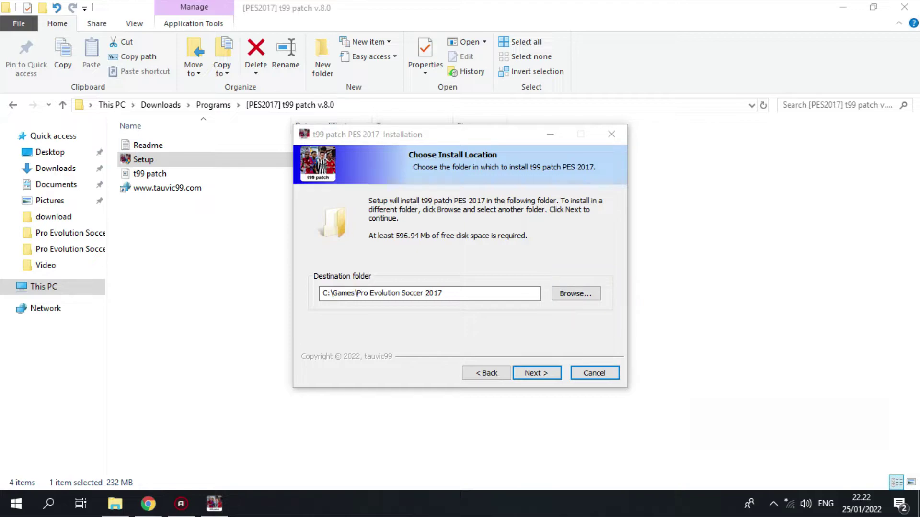
# Set the destination to D:\PES 2017 T99\Pro Evolution Soccer 2017\download and continue
pyautogui.click(576, 293)
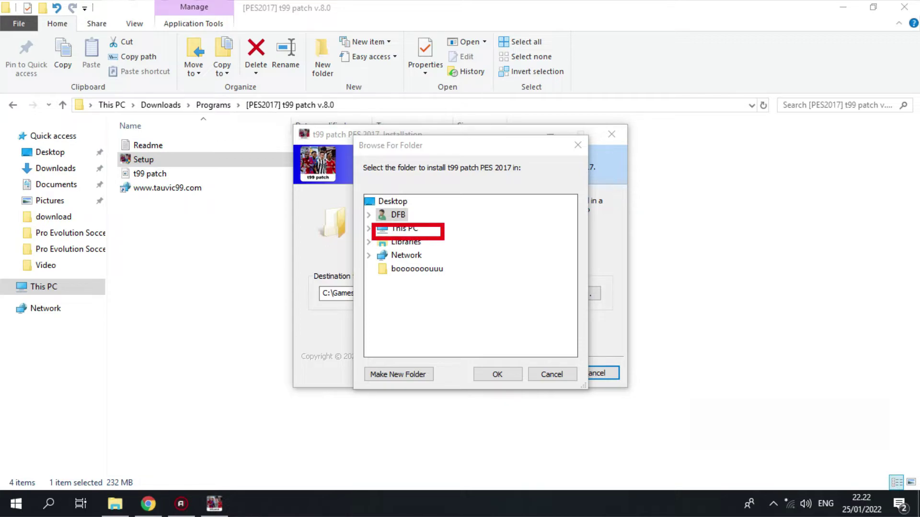
pyautogui.click(403, 228)
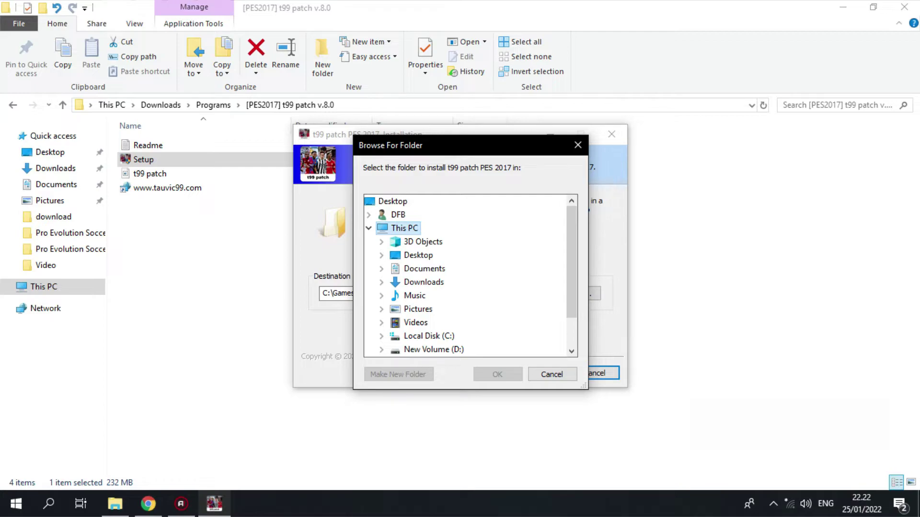
pyautogui.scroll(-1, 467, 275)
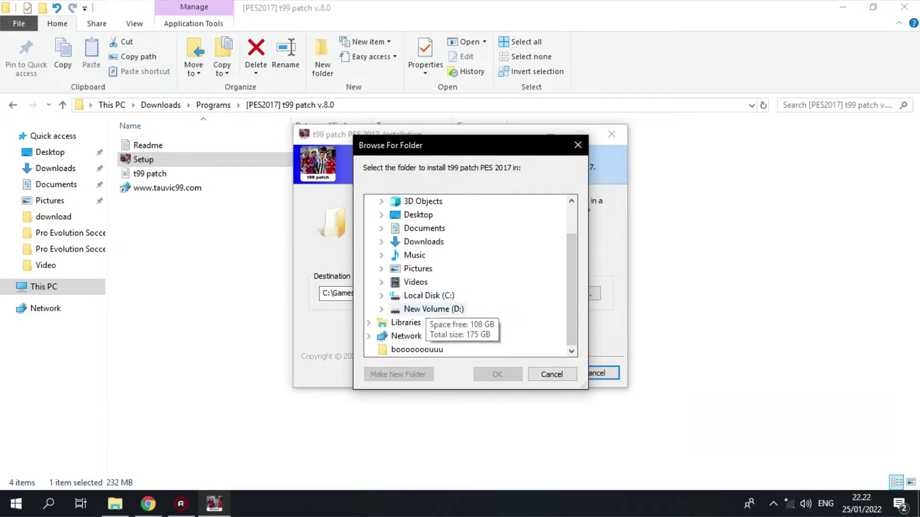
pyautogui.click(421, 307)
pyautogui.scroll(-1, 445, 297)
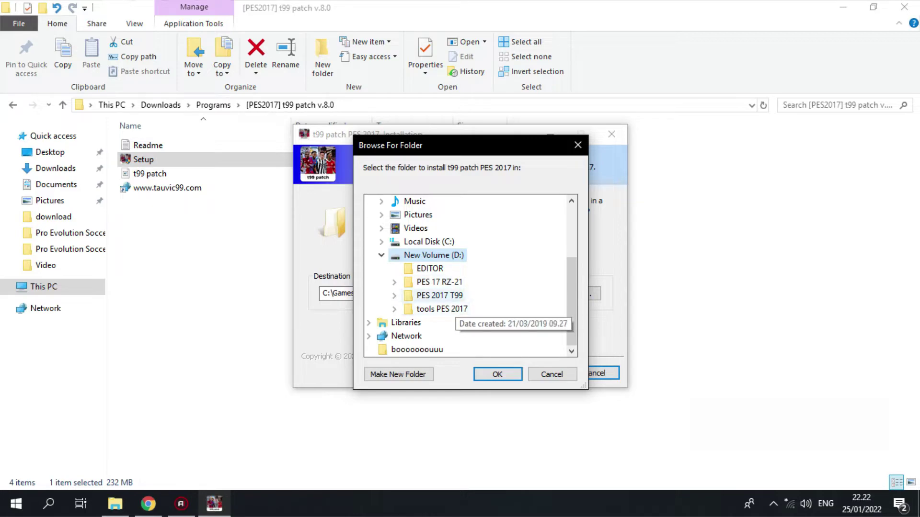
pyautogui.click(439, 295)
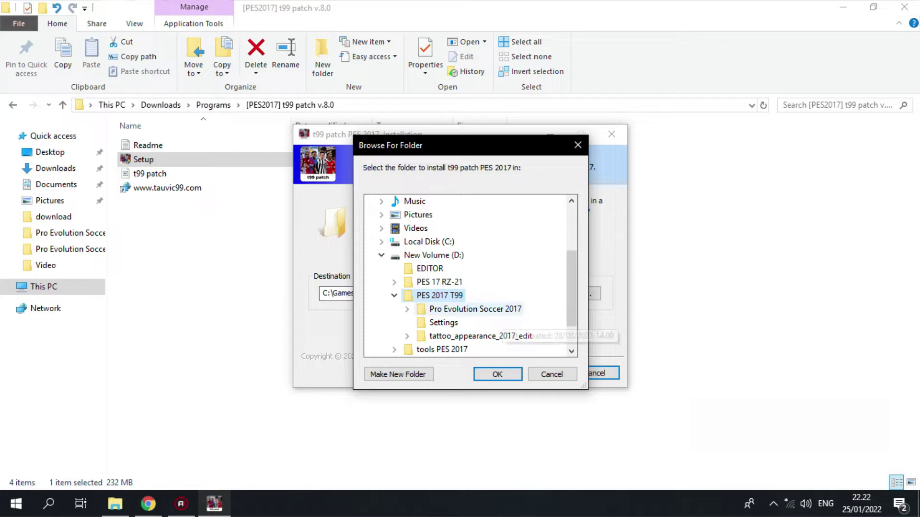
pyautogui.click(474, 309)
pyautogui.scroll(-1, 472, 276)
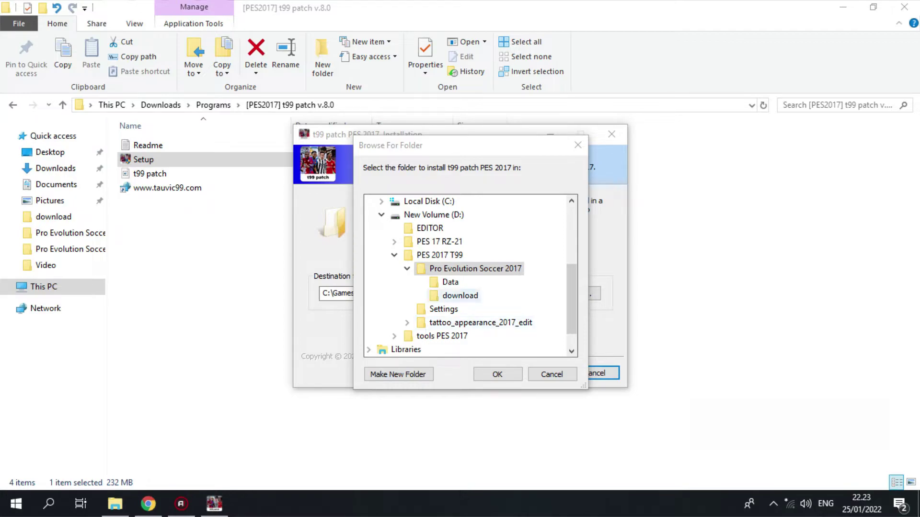
pyautogui.click(460, 295)
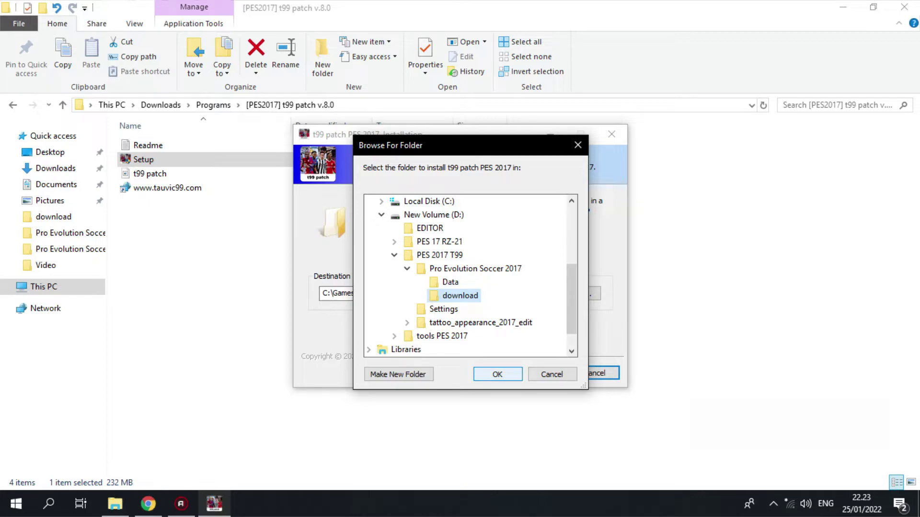
pyautogui.click(497, 374)
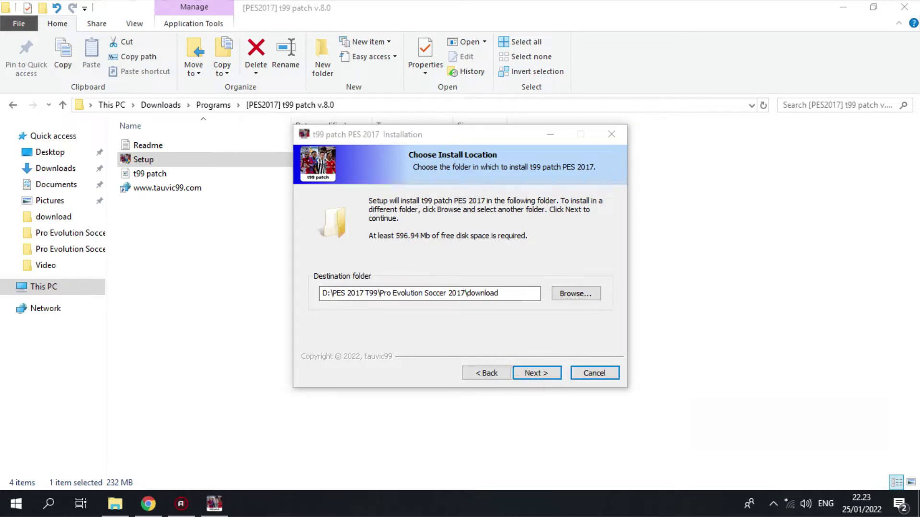
pyautogui.press('Return')
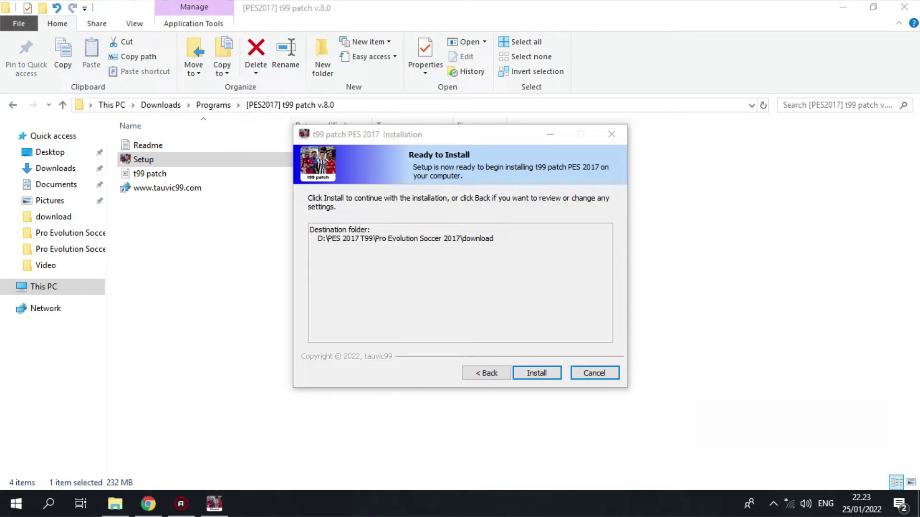
# Install the patch, untick 'Visit product web site', and finish the wizard
pyautogui.click(536, 373)
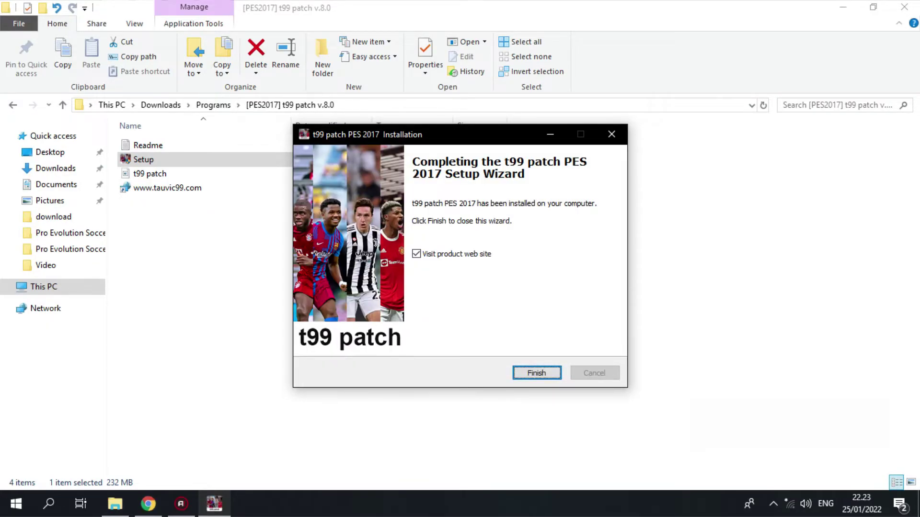
pyautogui.click(415, 254)
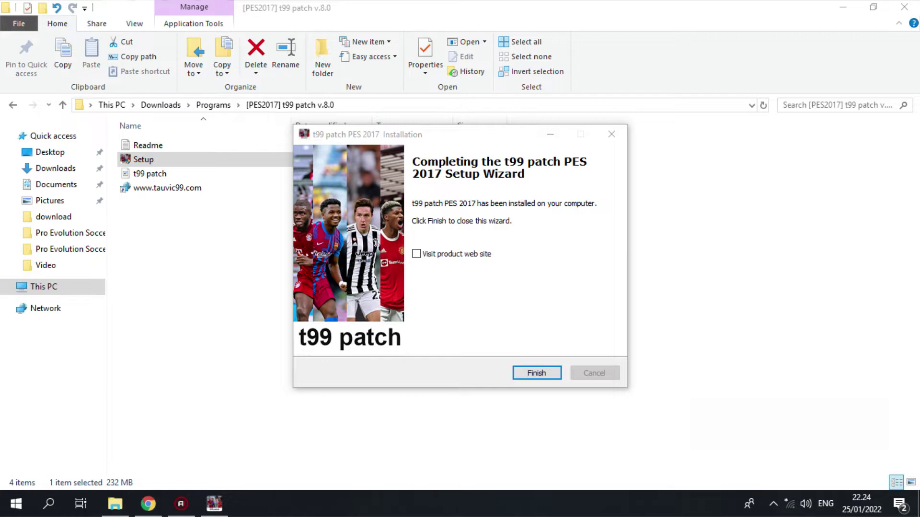
pyautogui.press('Return')
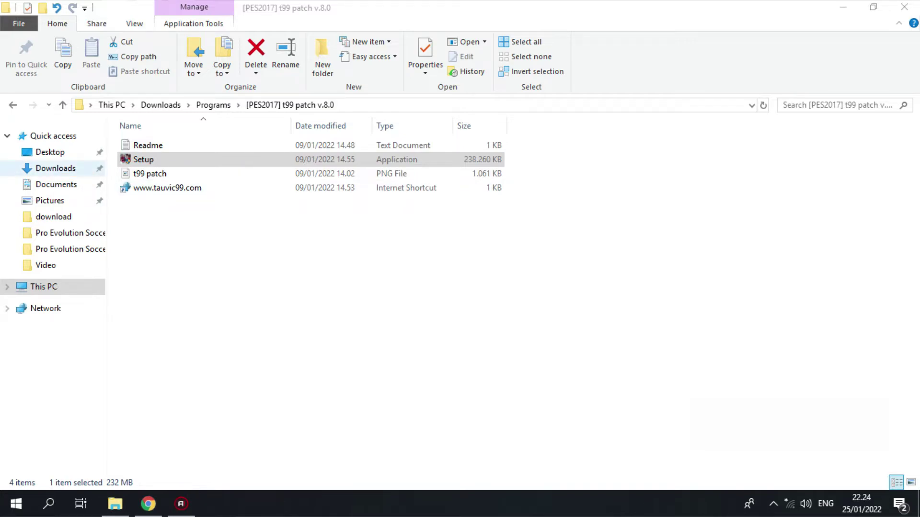
# Delete the KONAMI folder from Documents to the Recycle Bin and show the desktop
pyautogui.click(56, 185)
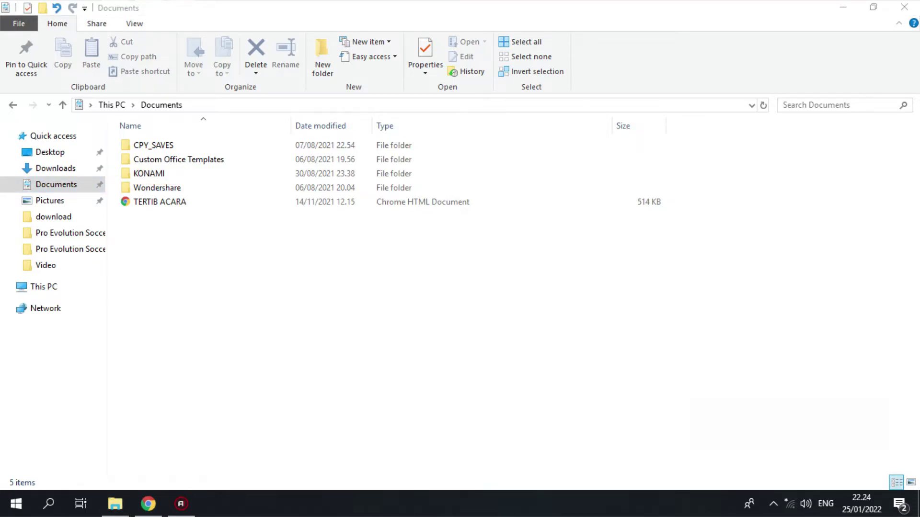
pyautogui.click(144, 173)
pyautogui.rightClick(136, 173)
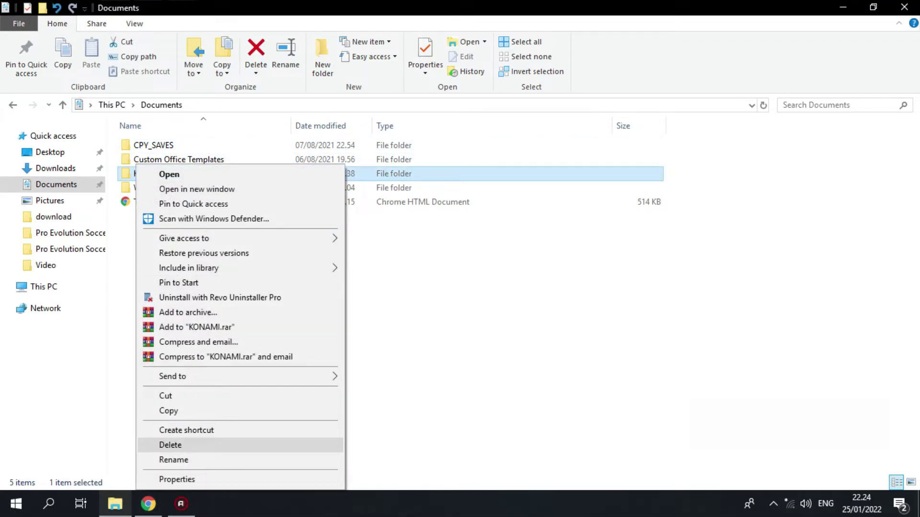
pyautogui.click(170, 445)
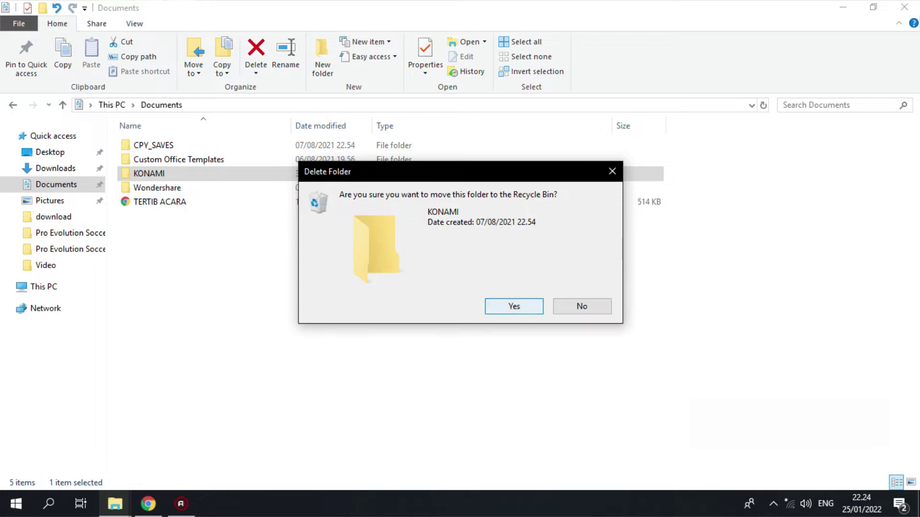
pyautogui.click(513, 306)
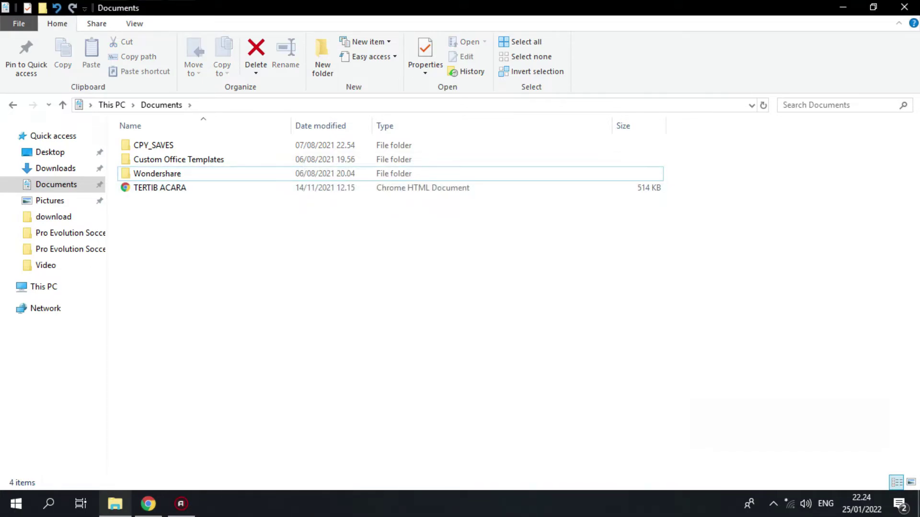
pyautogui.press('super+d')
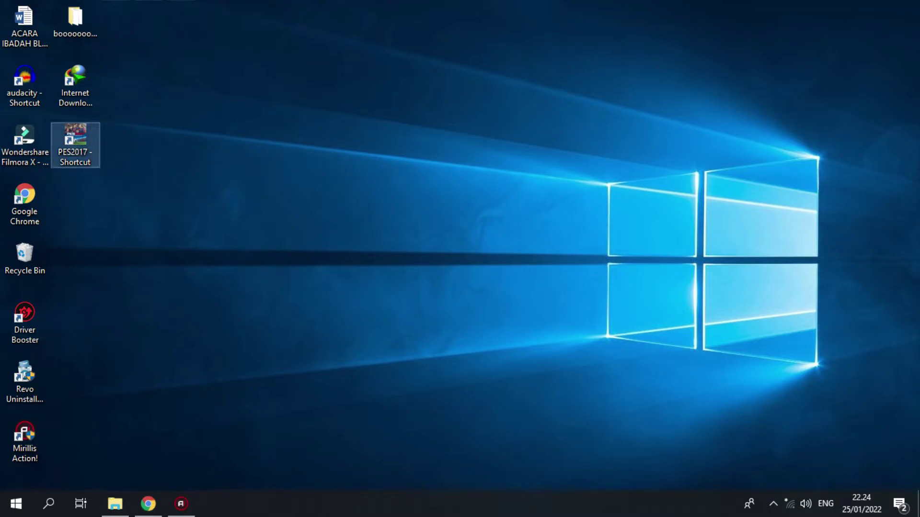
# Go to the PES2017 shortcut's file location, then into download and its inner download subfolder
pyautogui.rightClick(75, 139)
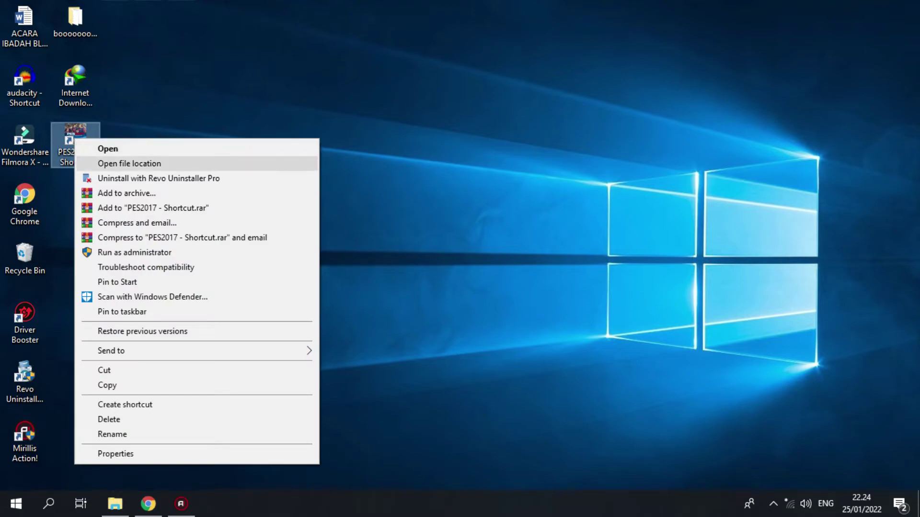
pyautogui.click(129, 163)
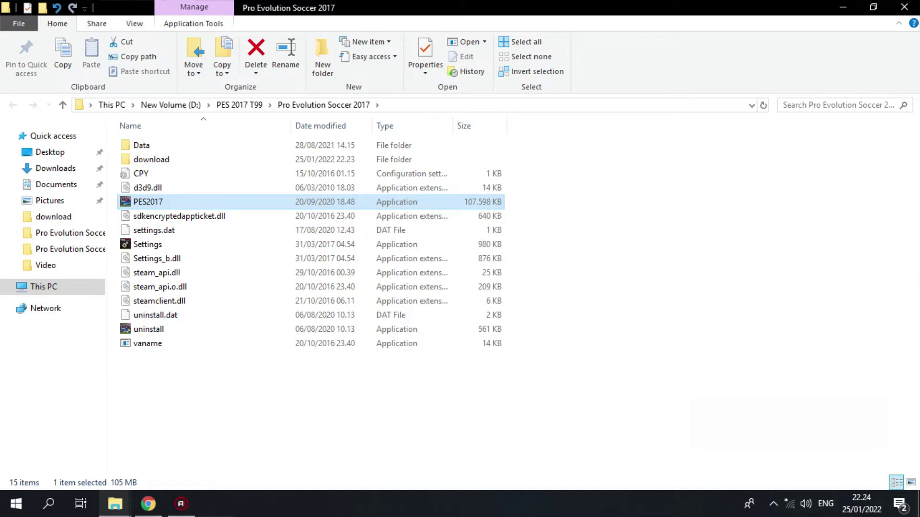
pyautogui.press('Return')
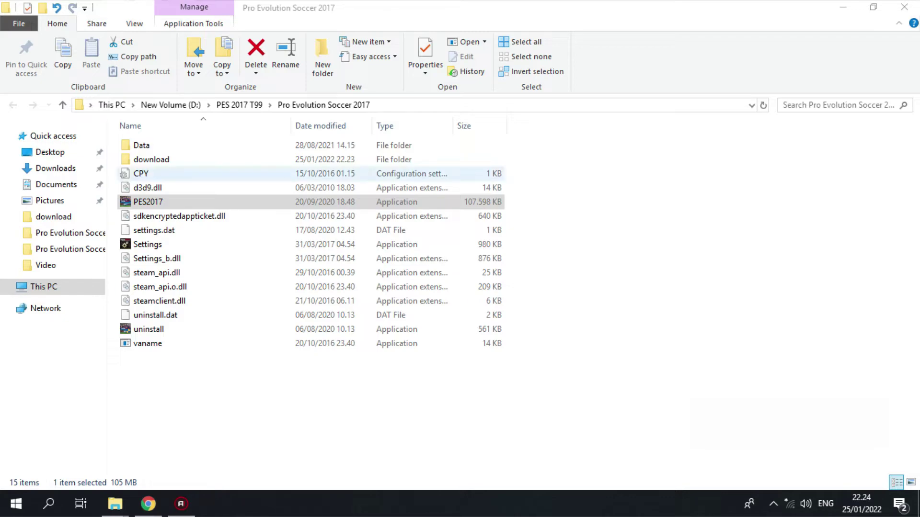
pyautogui.rightClick(160, 161)
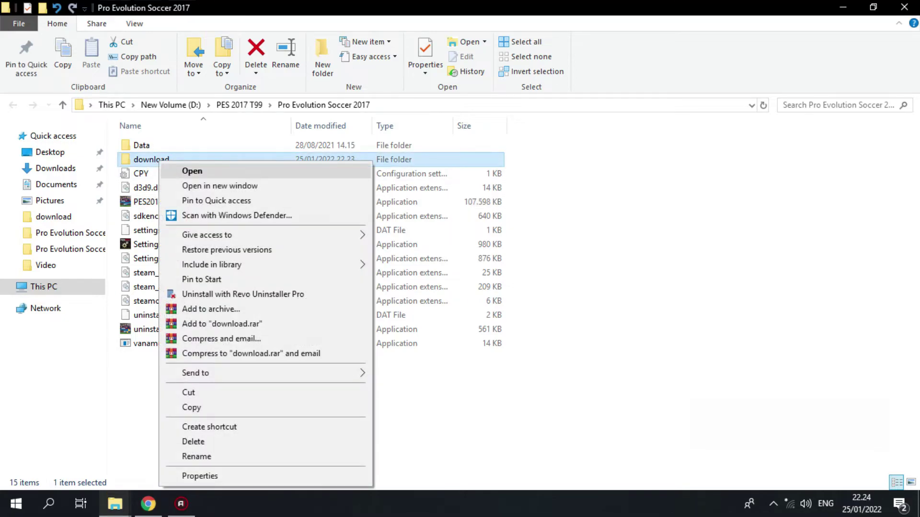
pyautogui.click(192, 171)
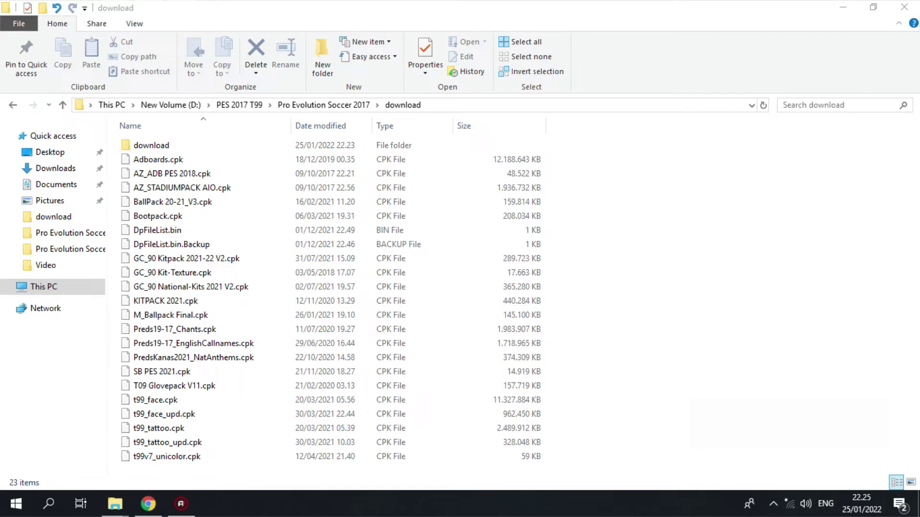
pyautogui.rightClick(157, 145)
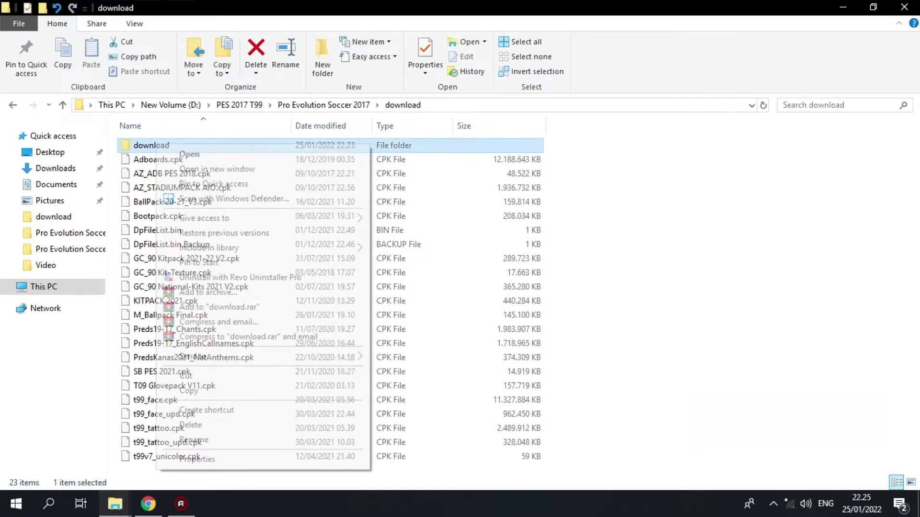
pyautogui.click(189, 153)
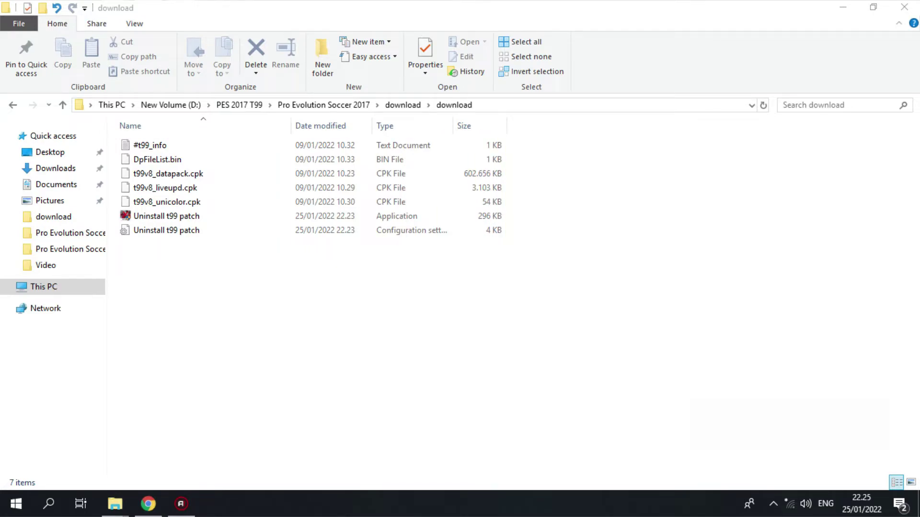
# Move the seven t99v8 patch files up into the outer download folder, replacing DpFileList.bin
pyautogui.moveTo(209, 277); pyautogui.dragTo(187, 140)
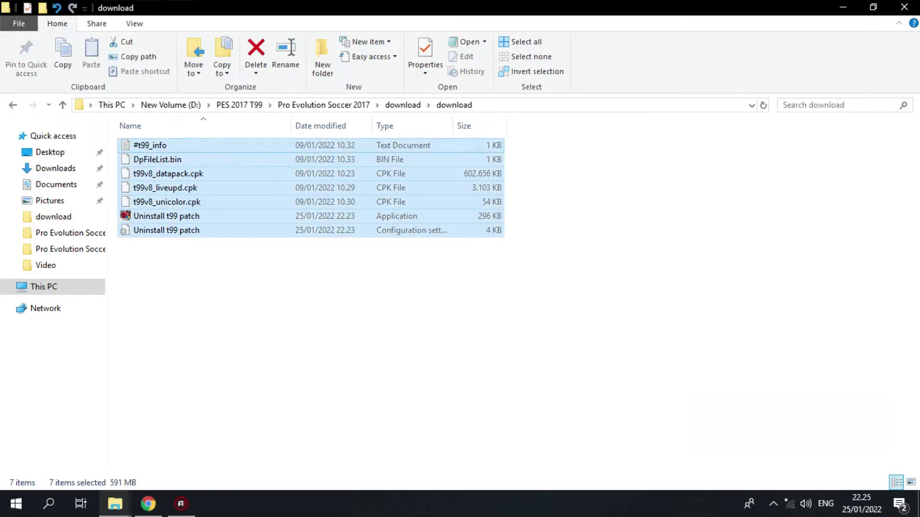
pyautogui.rightClick(167, 141)
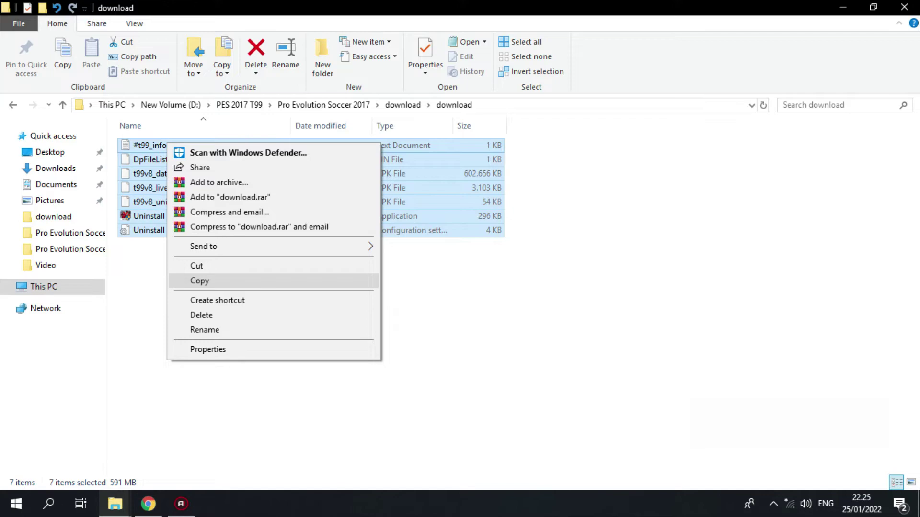
pyautogui.click(196, 266)
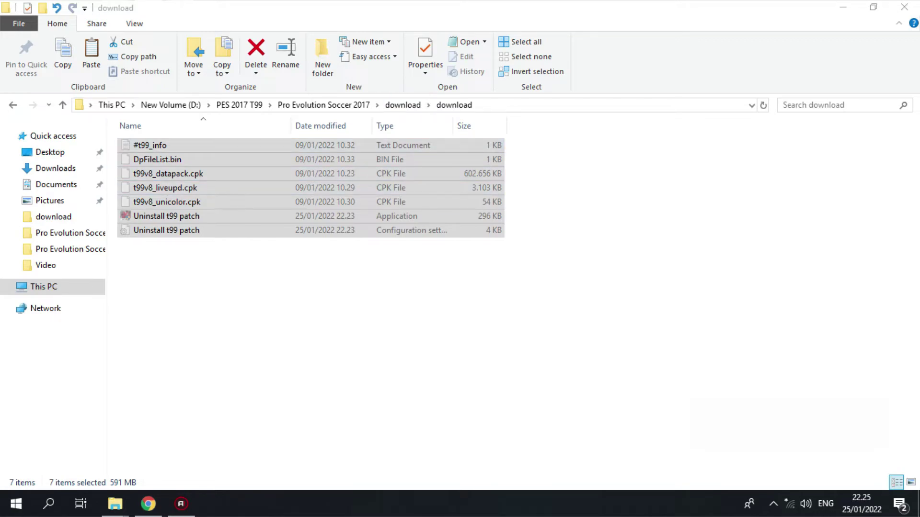
pyautogui.click(402, 105)
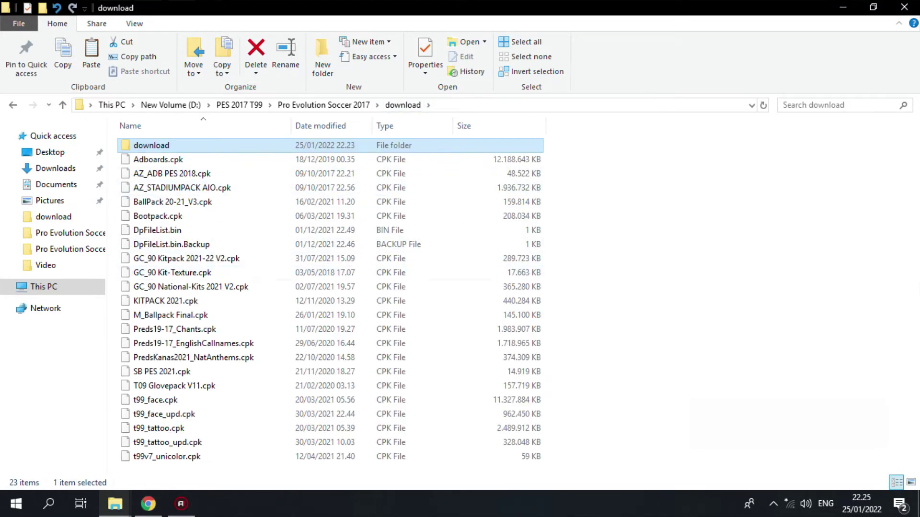
pyautogui.rightClick(256, 202)
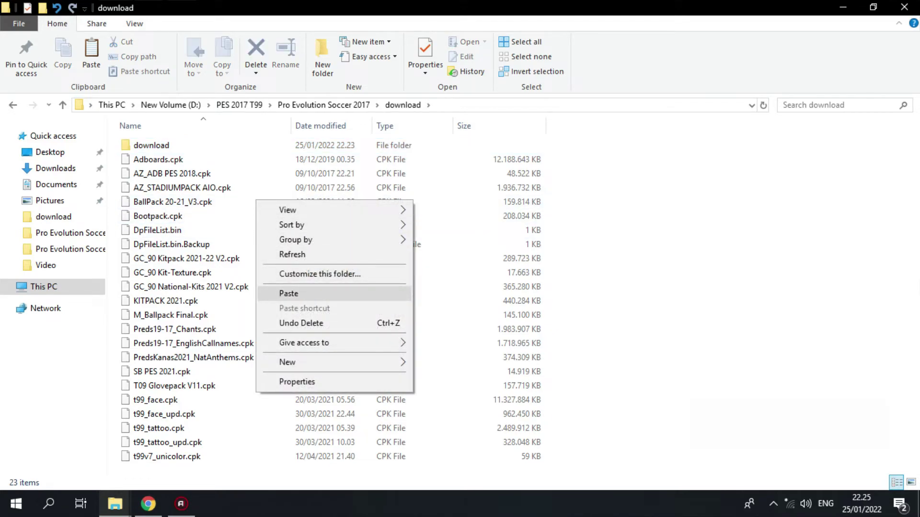
pyautogui.click(288, 293)
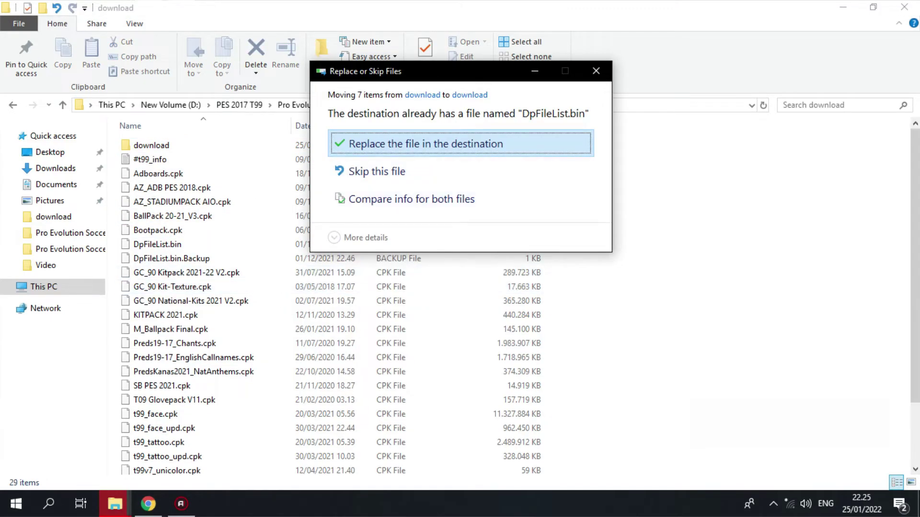
pyautogui.press('Return')
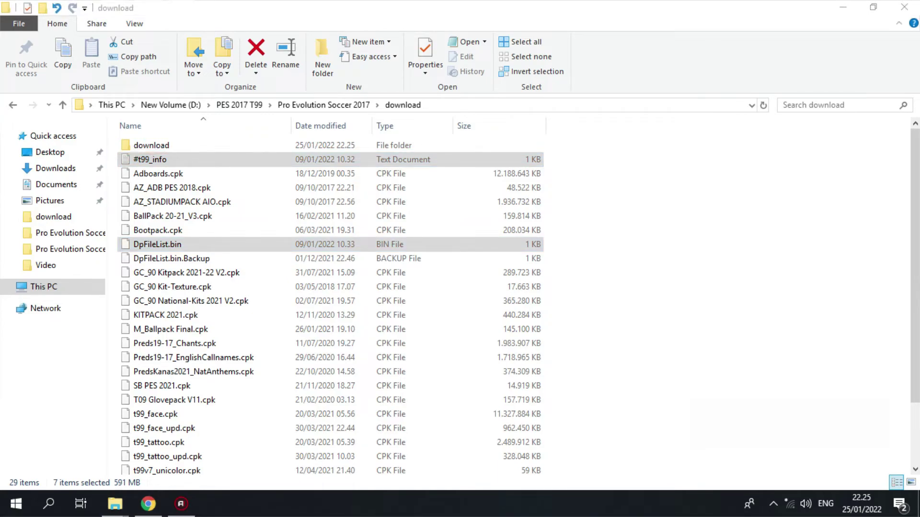
pyautogui.click(152, 145)
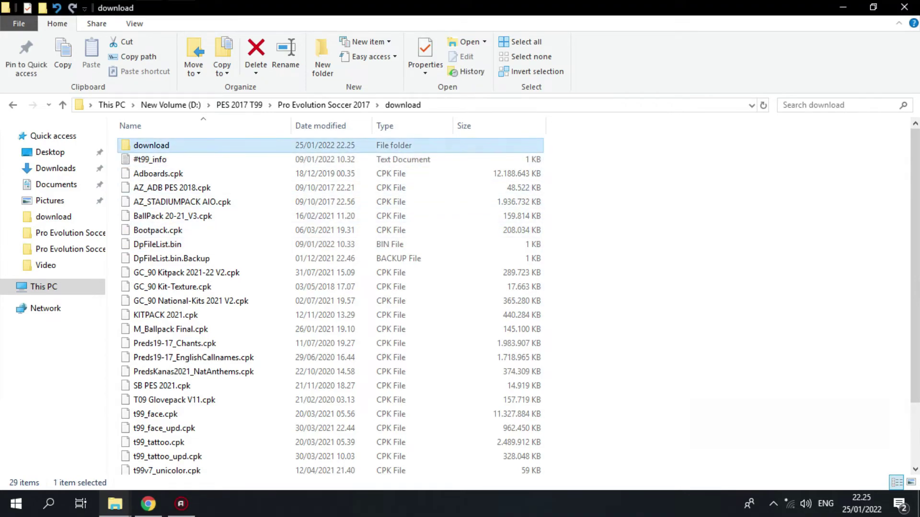
# Delete the empty inner download folder, confirming with Yes, then move up to PES 2017 T99
pyautogui.rightClick(163, 146)
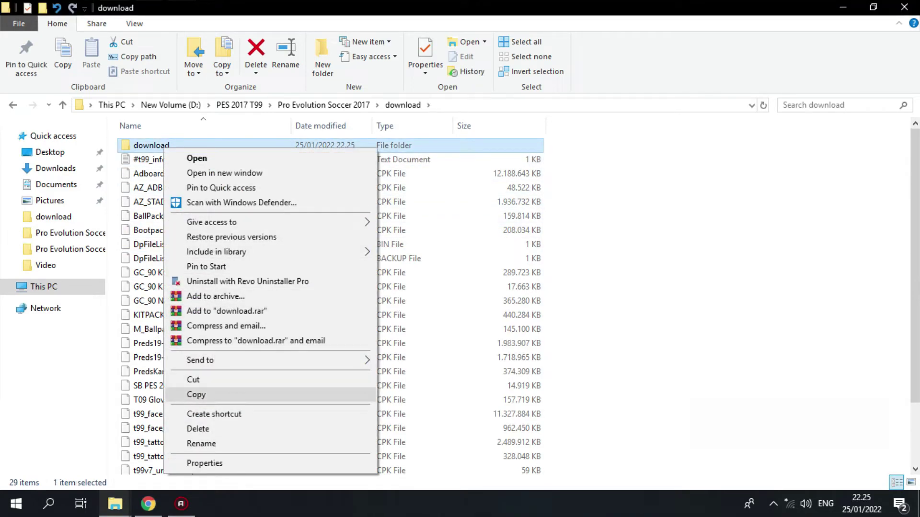
pyautogui.click(347, 428)
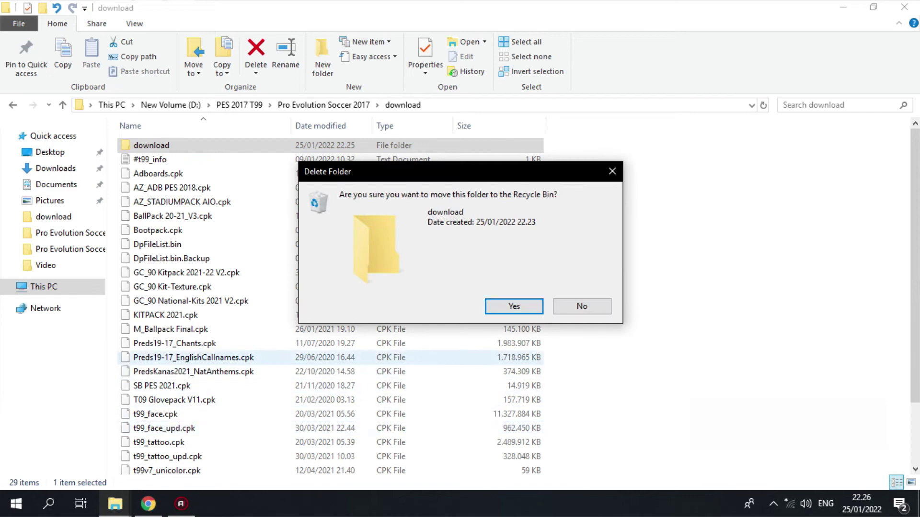
pyautogui.click(513, 304)
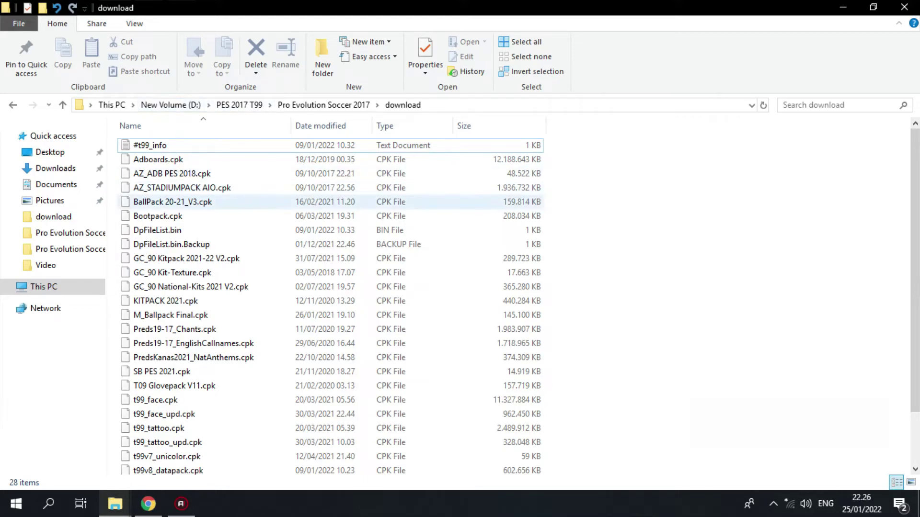
pyautogui.click(239, 104)
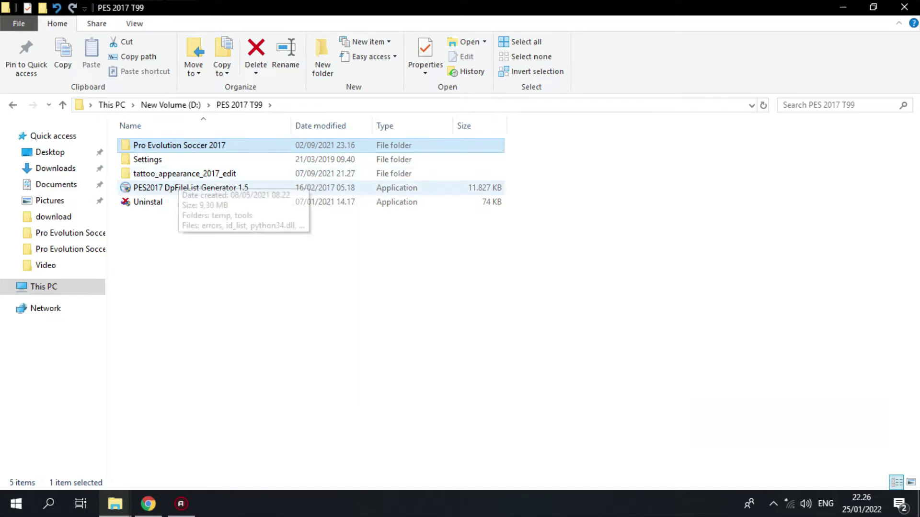
# Run PES2017 DpFileList Generator 1.5 as administrator, approving the UAC prompt
pyautogui.click(182, 188)
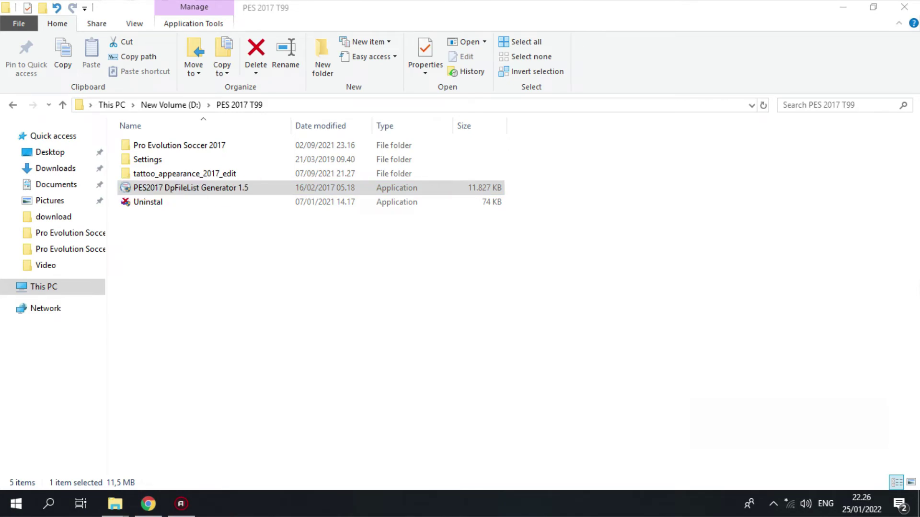
pyautogui.click(176, 187)
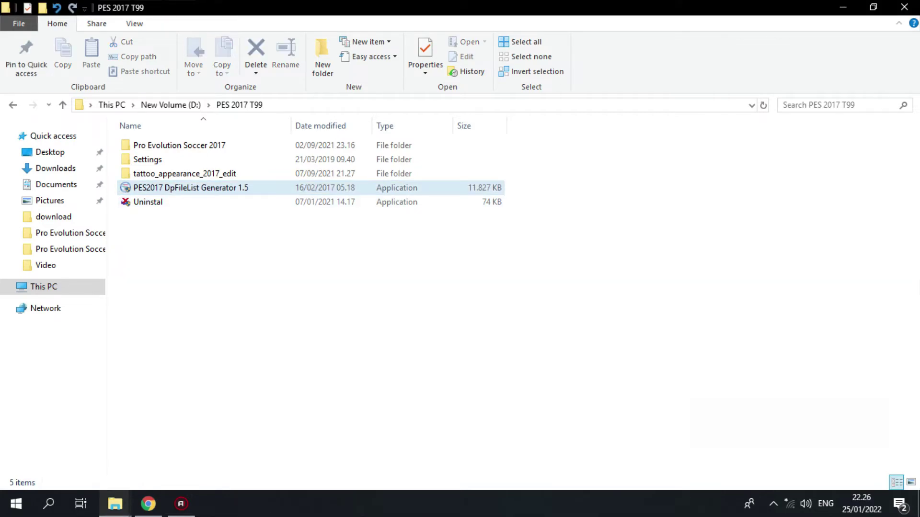
pyautogui.rightClick(176, 187)
pyautogui.click(187, 194)
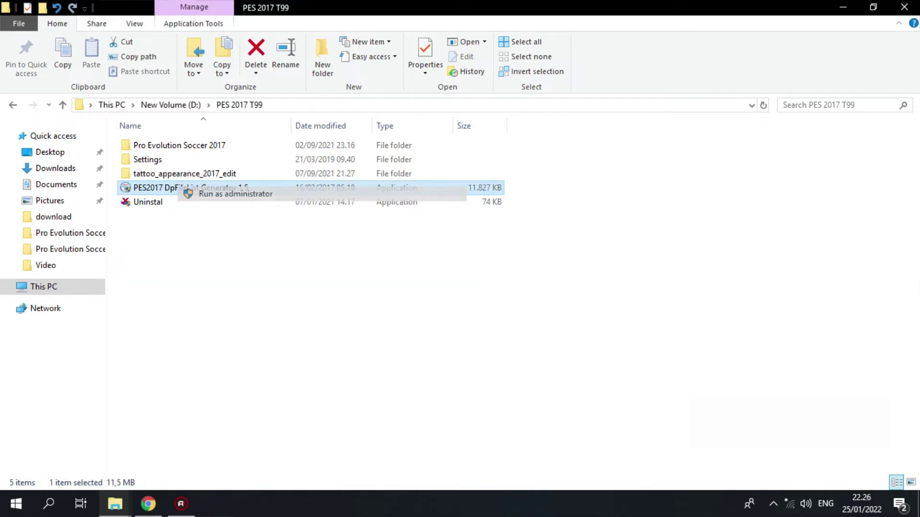
pyautogui.hotkey('alt', 'y')
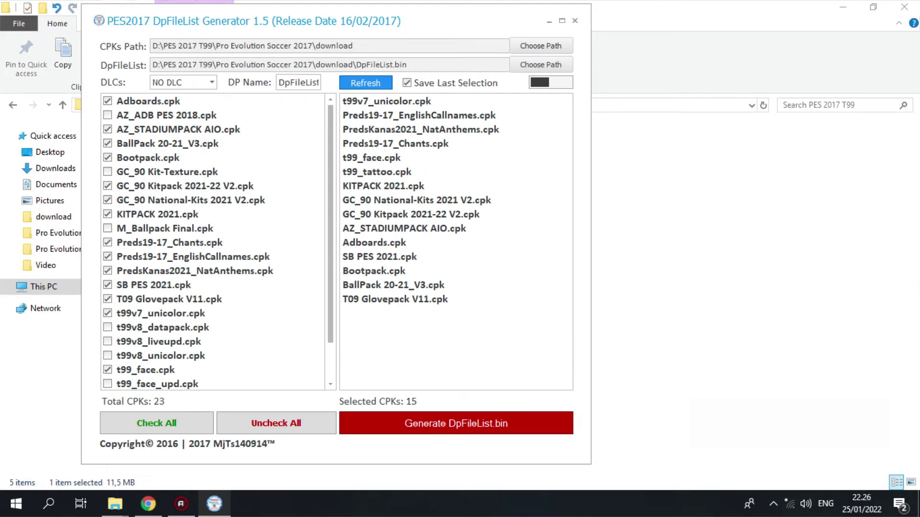
# Uncheck all CPKs, put the t99v8 packs at the top of the load order, and generate DpFileList.bin
pyautogui.click(276, 423)
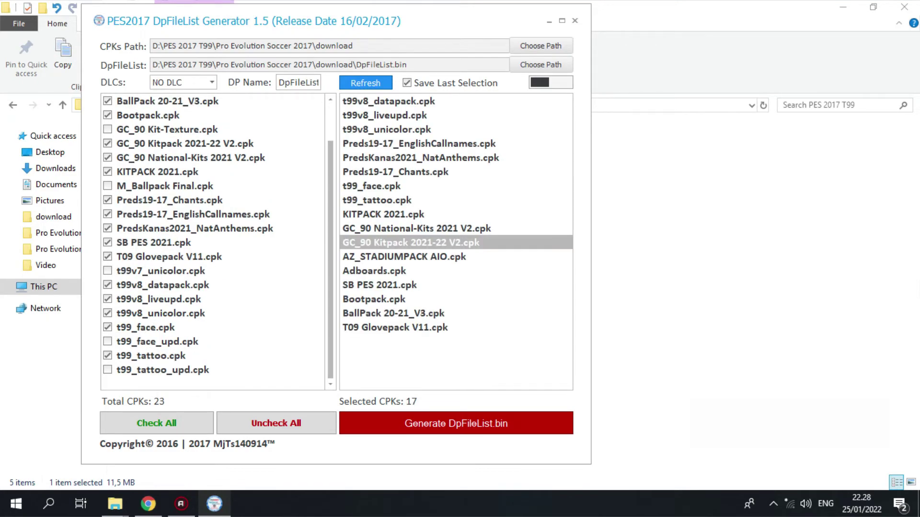
pyautogui.click(388, 101)
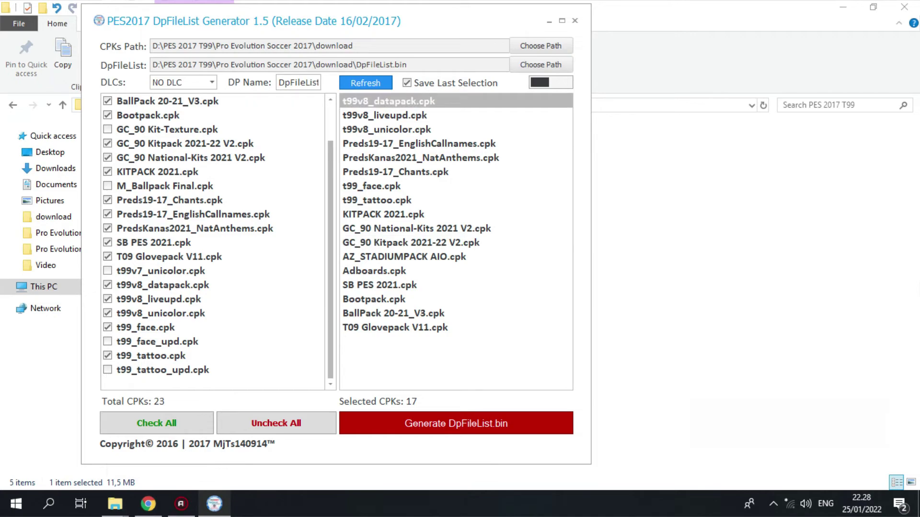
pyautogui.press('Down')
pyautogui.press('Down')
pyautogui.press('Up')
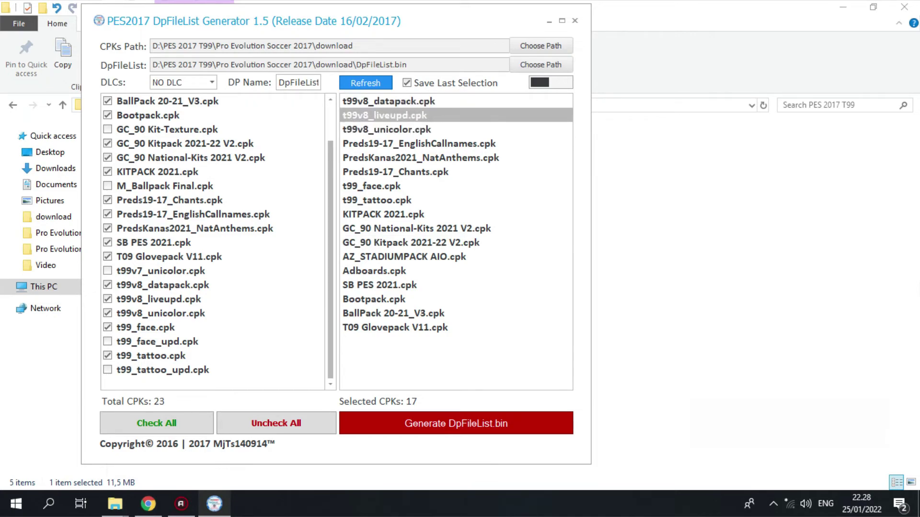
pyautogui.press('Up')
pyautogui.press('Down')
pyautogui.press('Down')
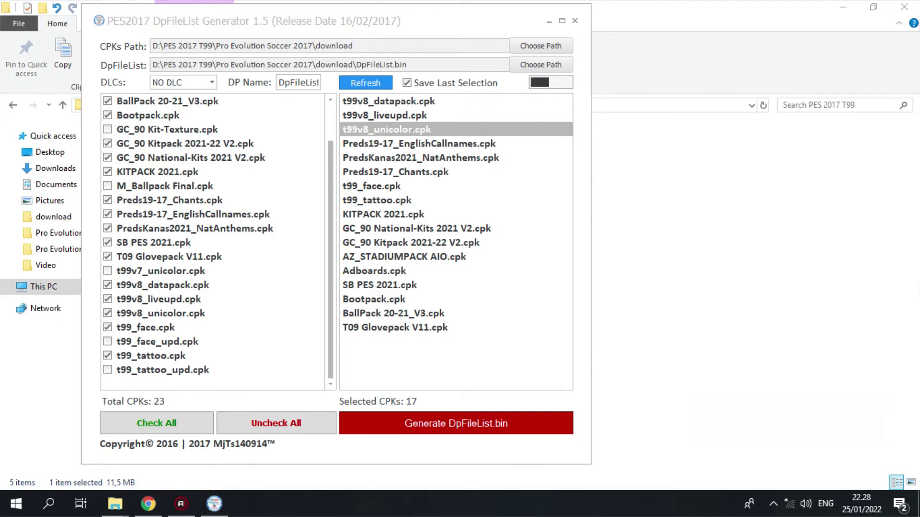
pyautogui.moveTo(338, 94)
pyautogui.mouseDown()
pyautogui.moveTo(359, 134)
pyautogui.moveTo(487, 143)
pyautogui.mouseUp()
pyautogui.click(456, 423)
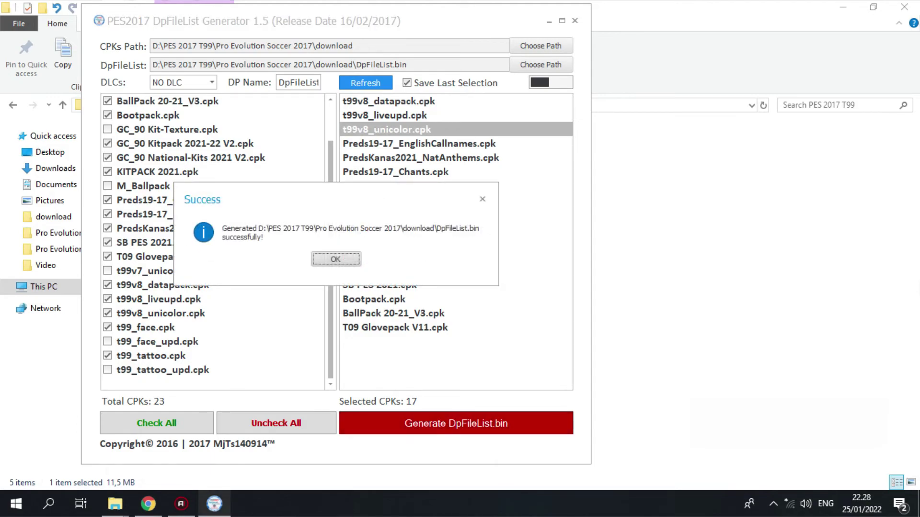
pyautogui.press('Return')
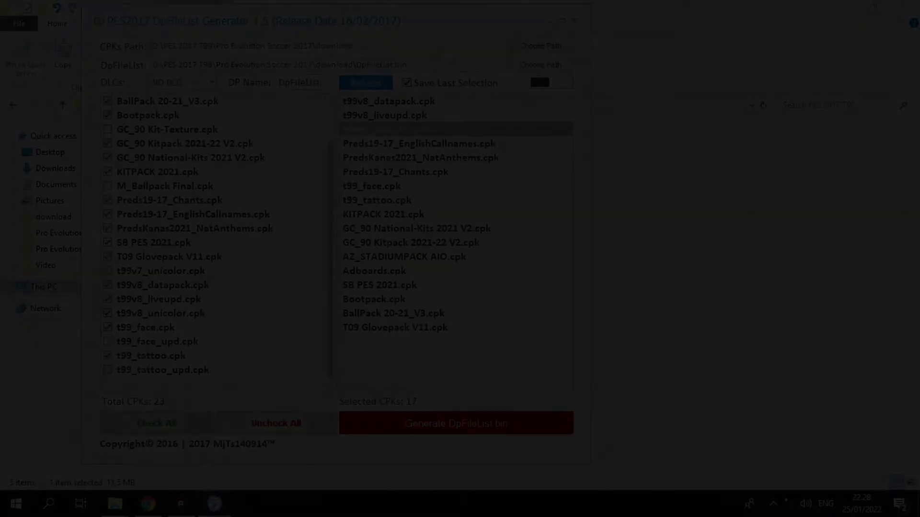